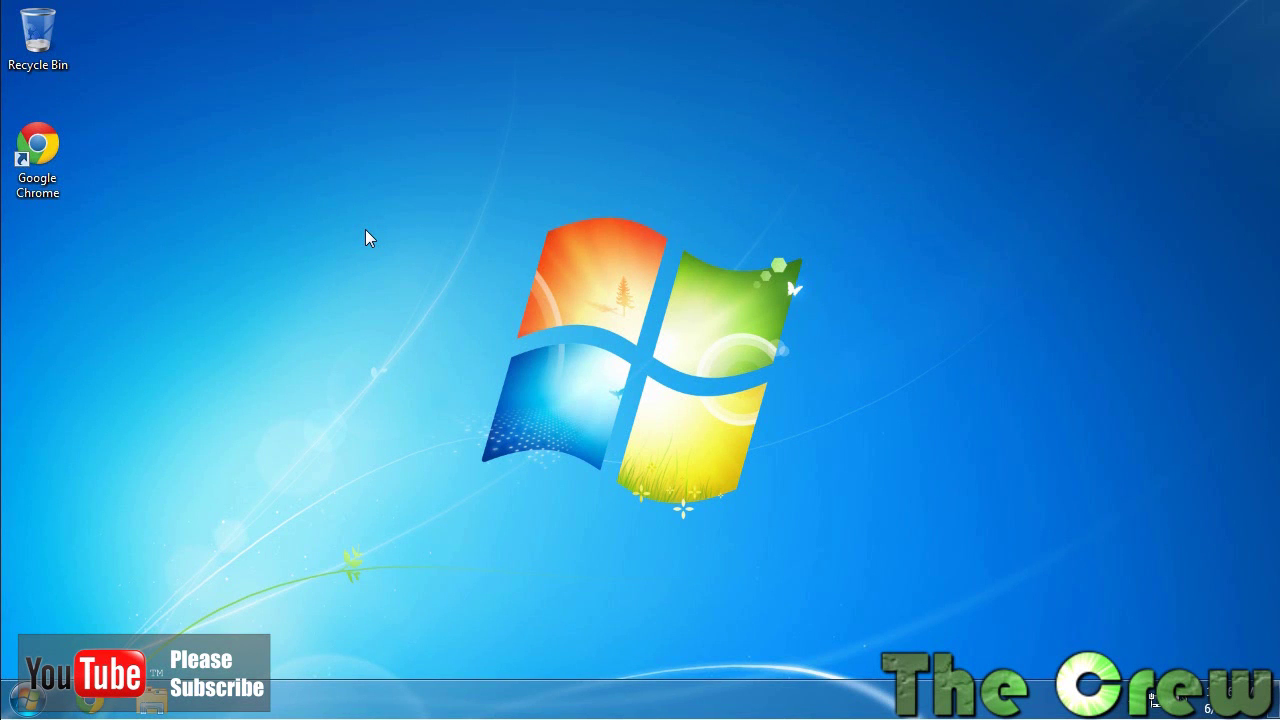
- Launch Chrome and search Google for 'mumble', fixing the typed 'mumblw' via the suggestion
double_click(50, 155)
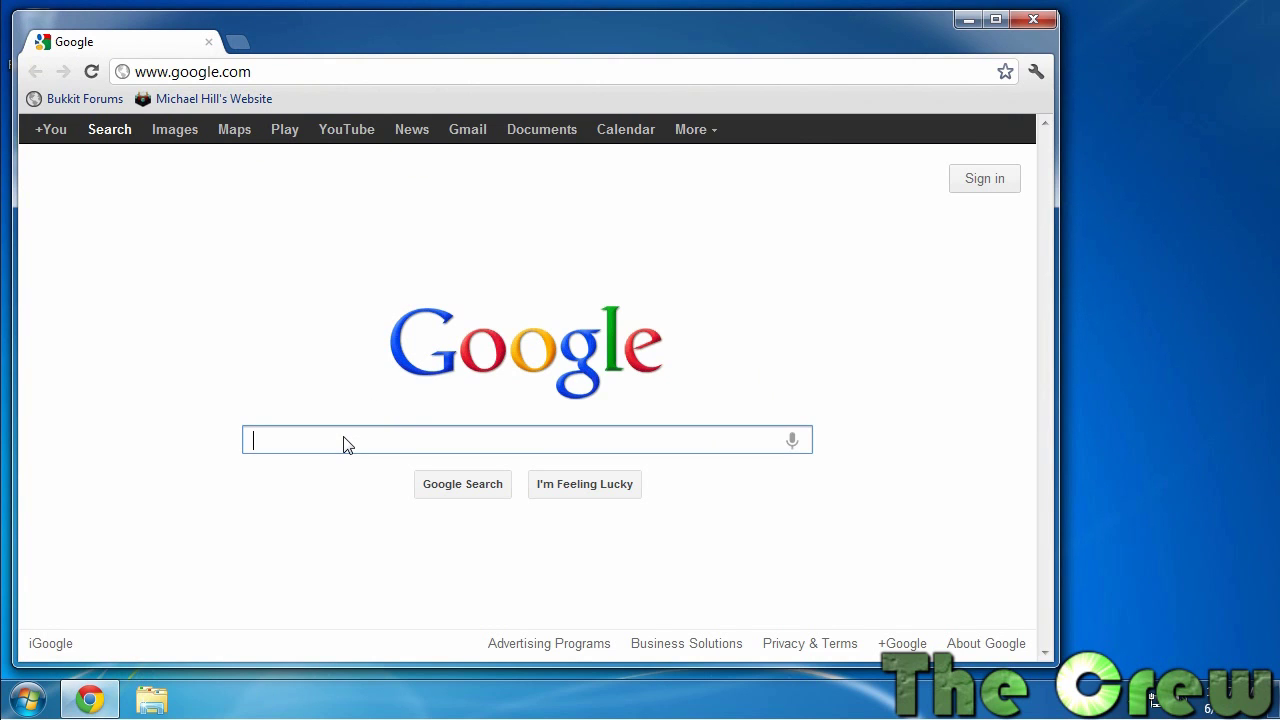
type("mumblw")
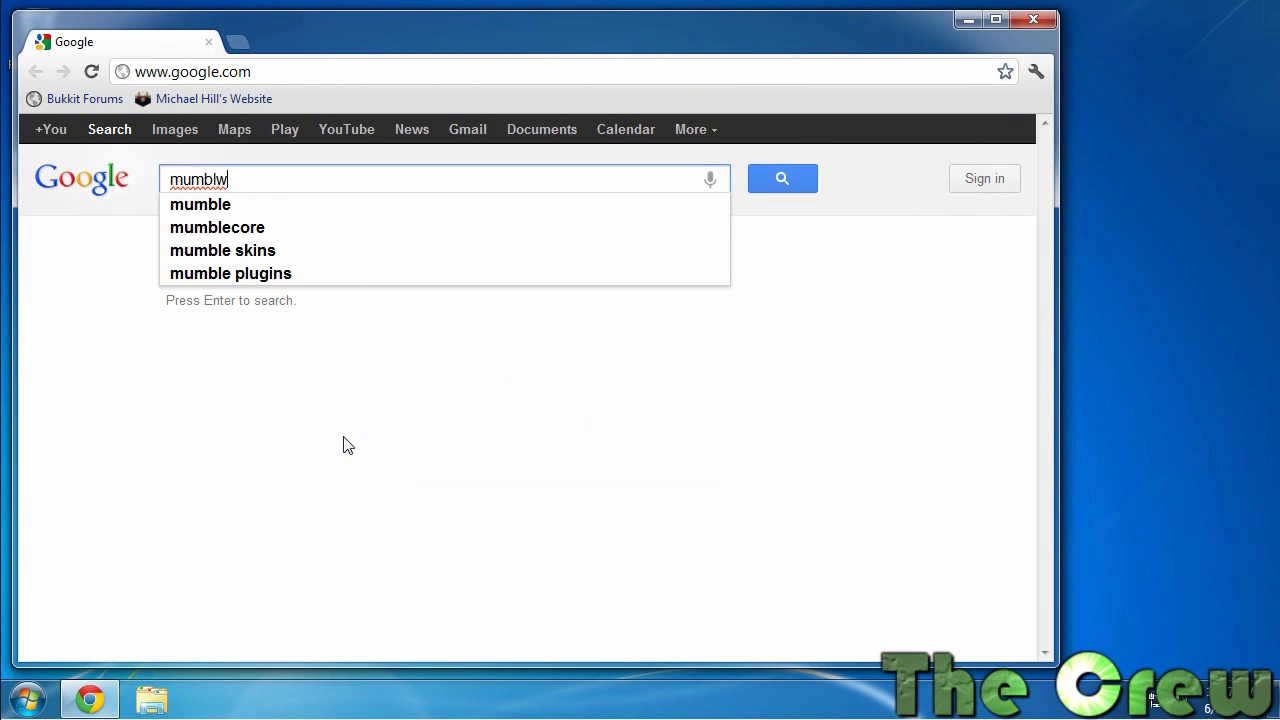
left_click(345, 444)
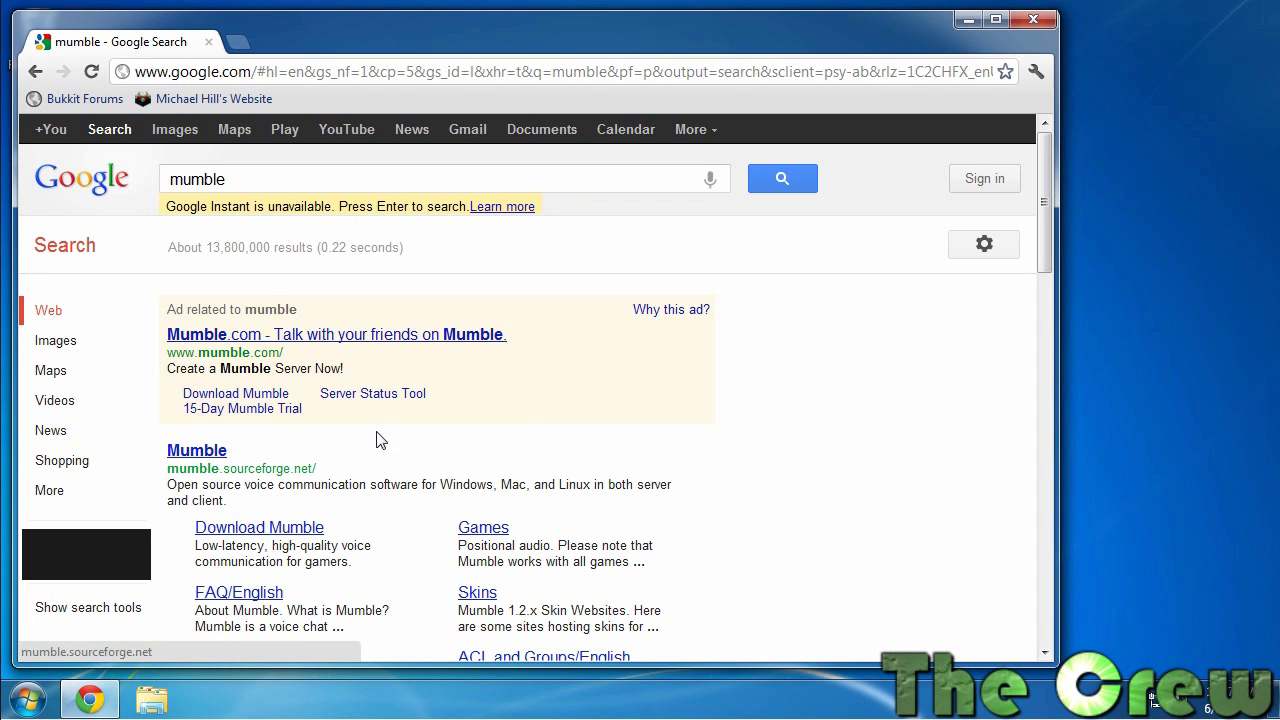
- Open the Mumble search result at mumble.sourceforge.net
left_click(192, 456)
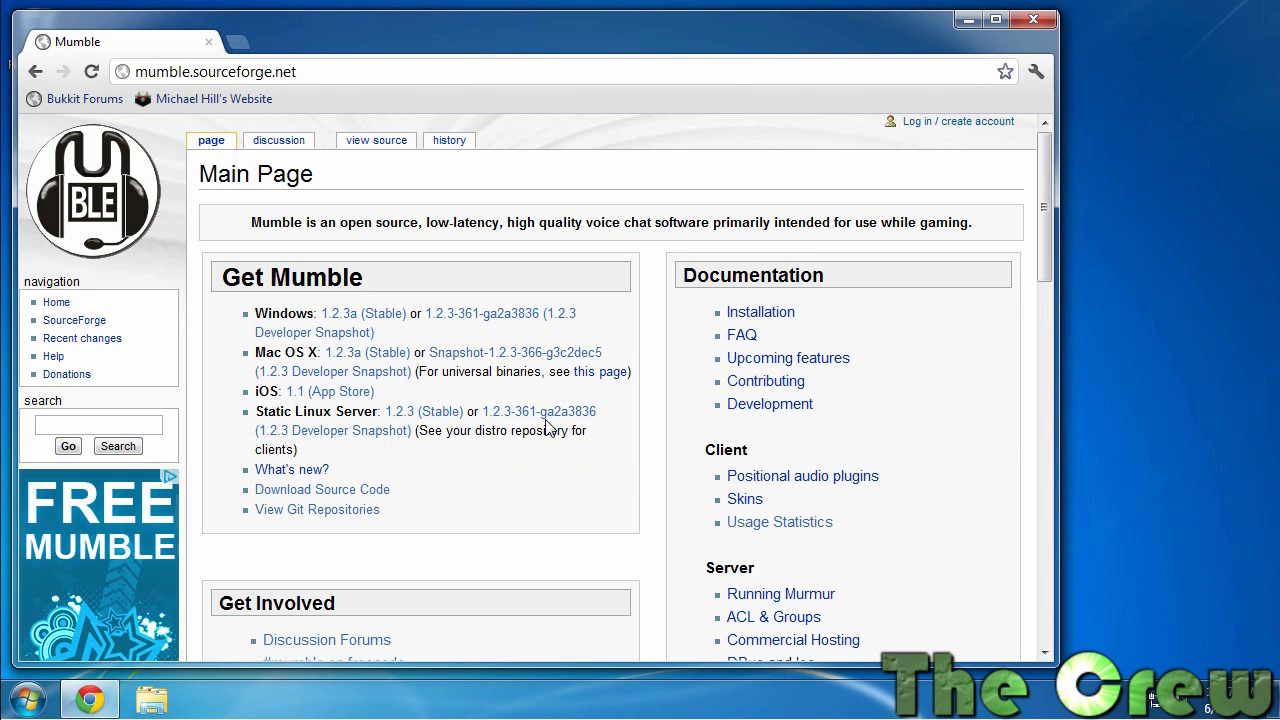
- Download the Windows 1.2.3a (Stable) installer, run mumble-1.2.3a.msi, and close Chrome
left_click(362, 316)
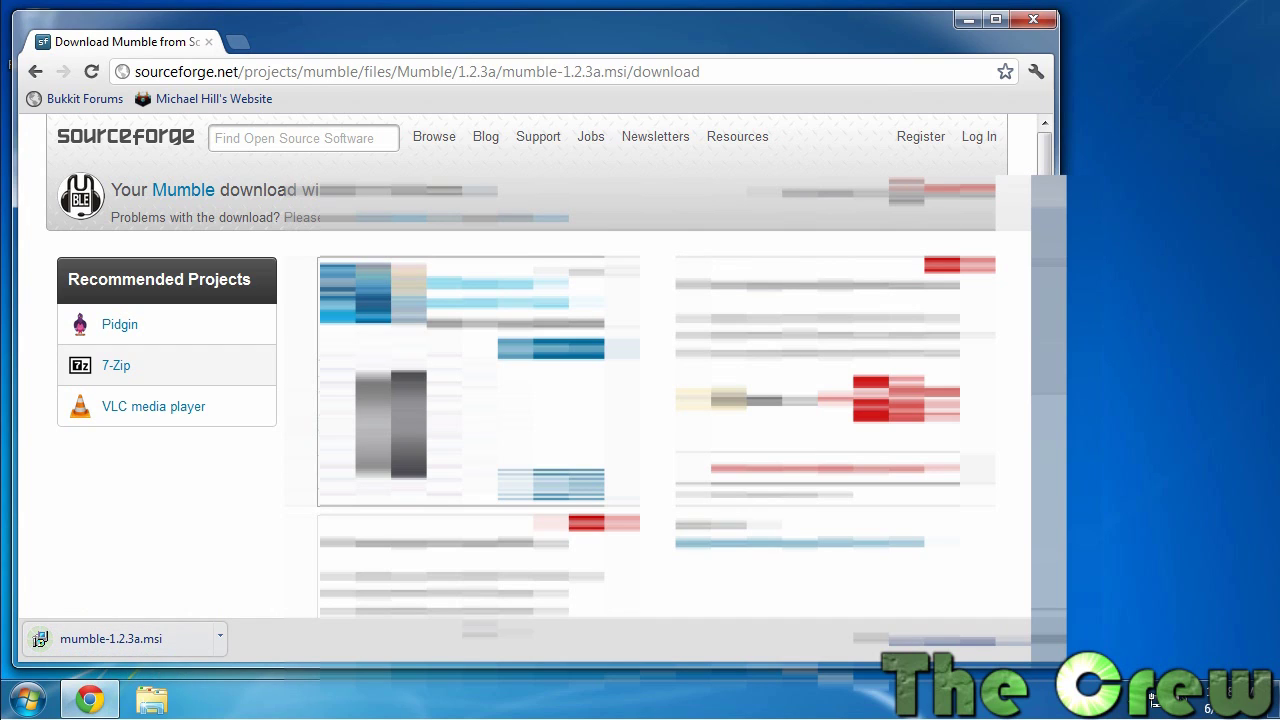
left_click(113, 642)
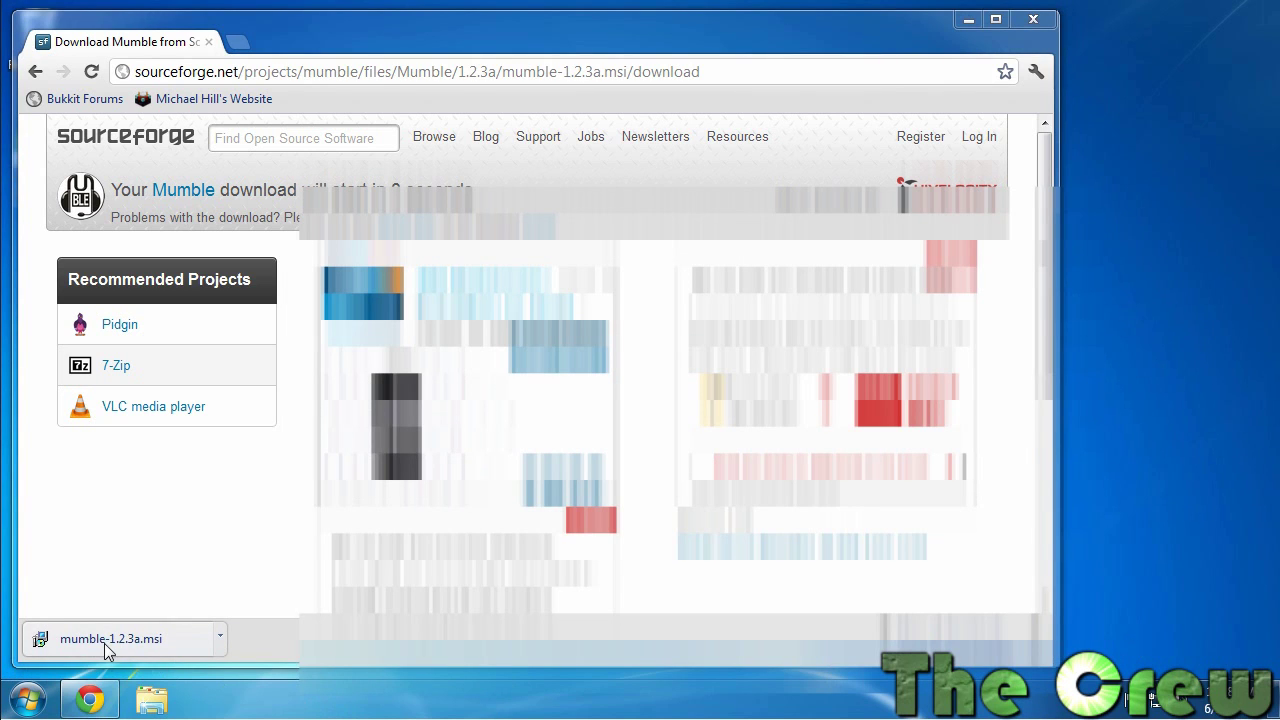
left_click(104, 643)
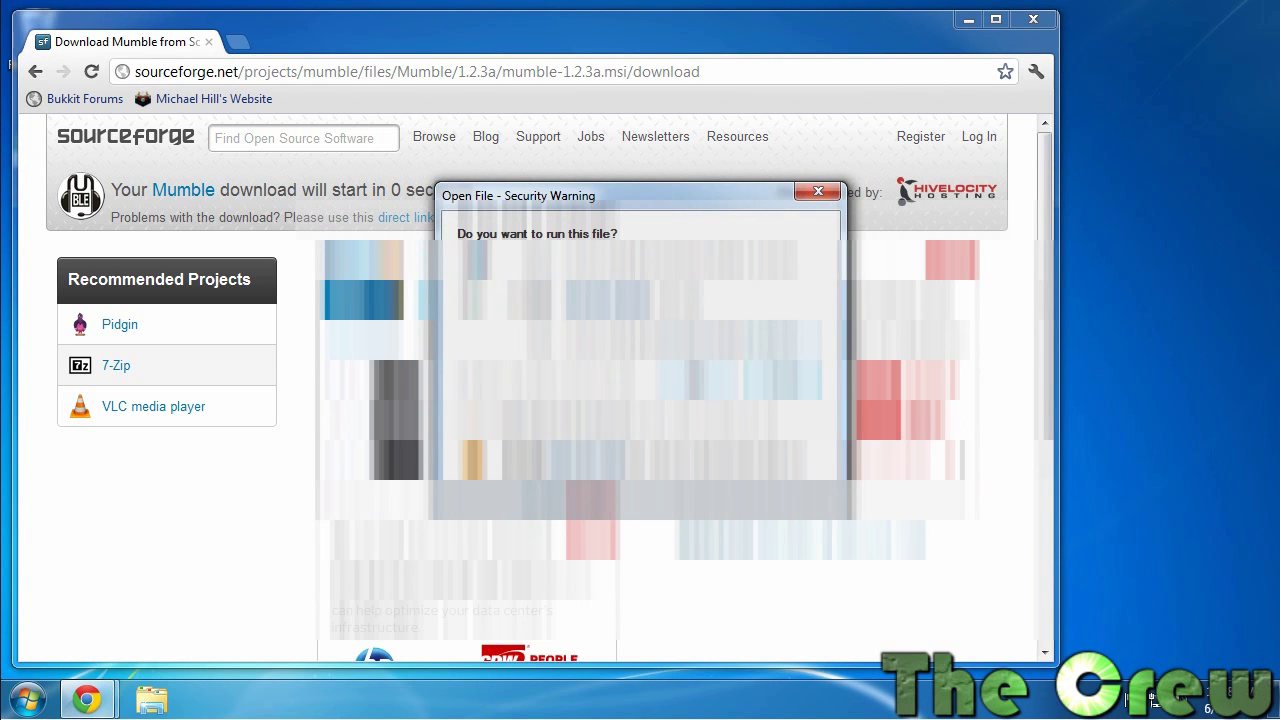
left_click(700, 380)
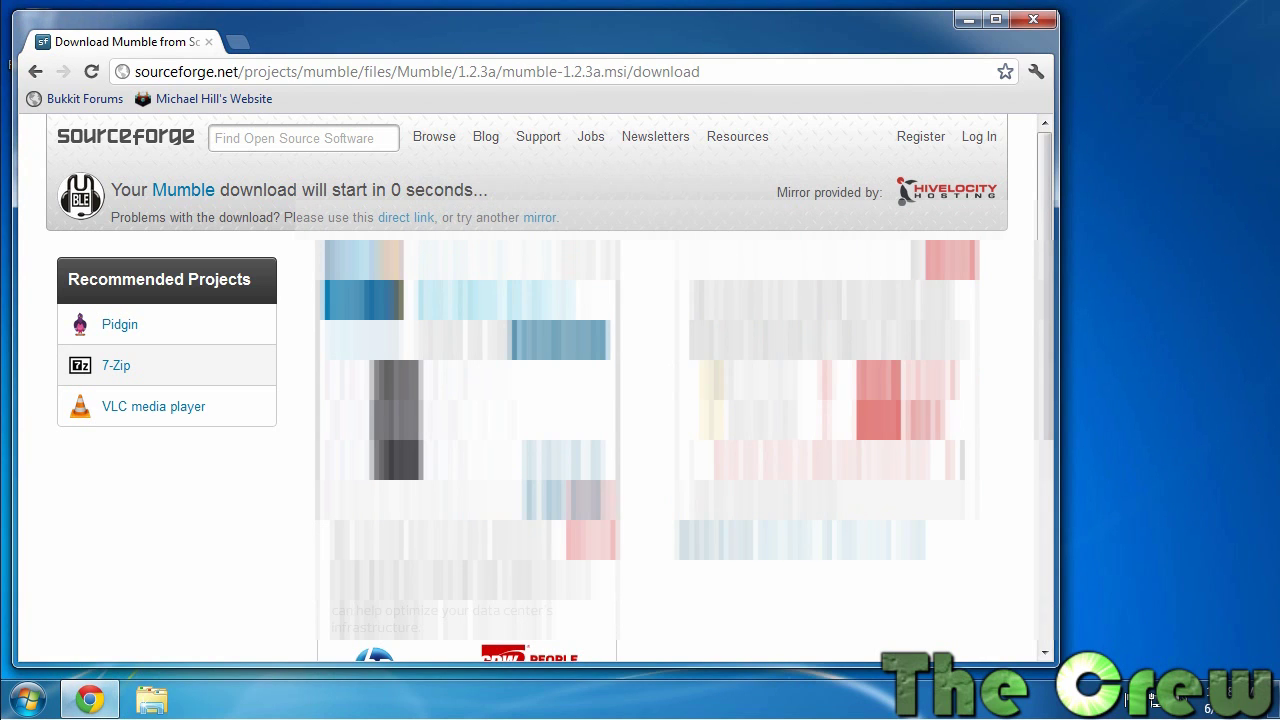
left_click(1033, 20)
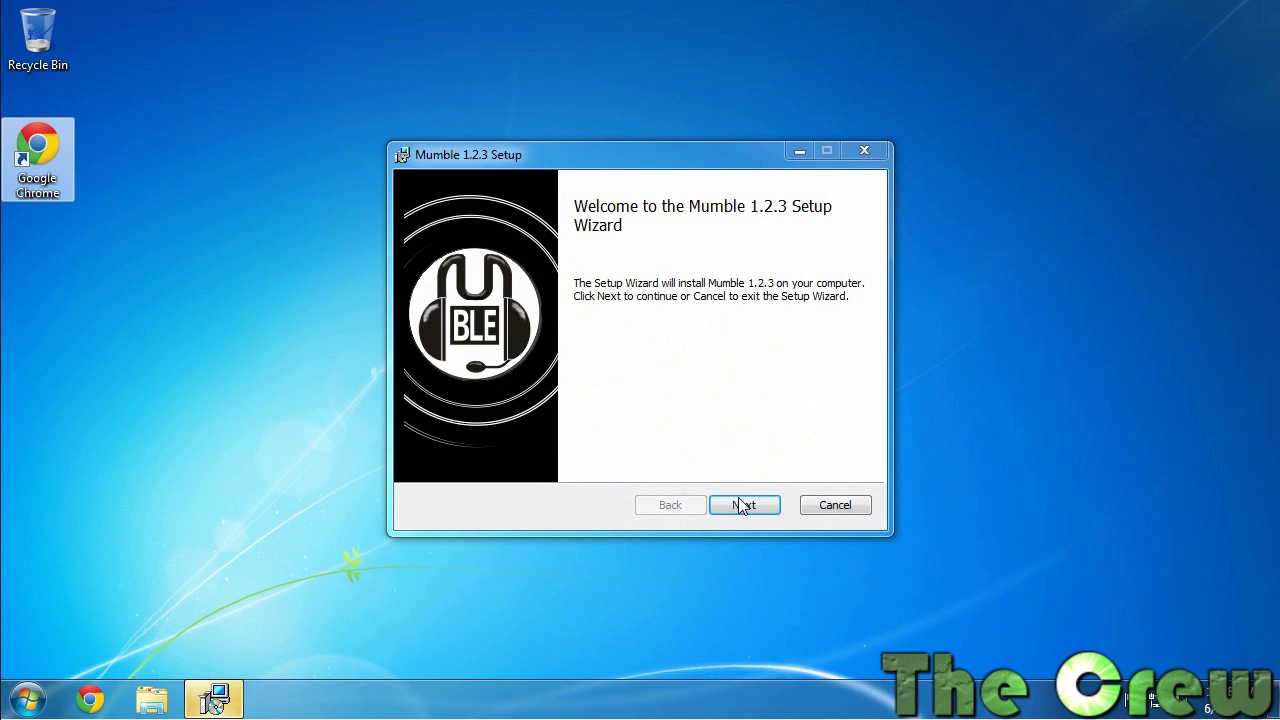
- Accept the license, keep default features, and install Mumble 1.2.3, approving the UAC prompt
left_click(744, 505)
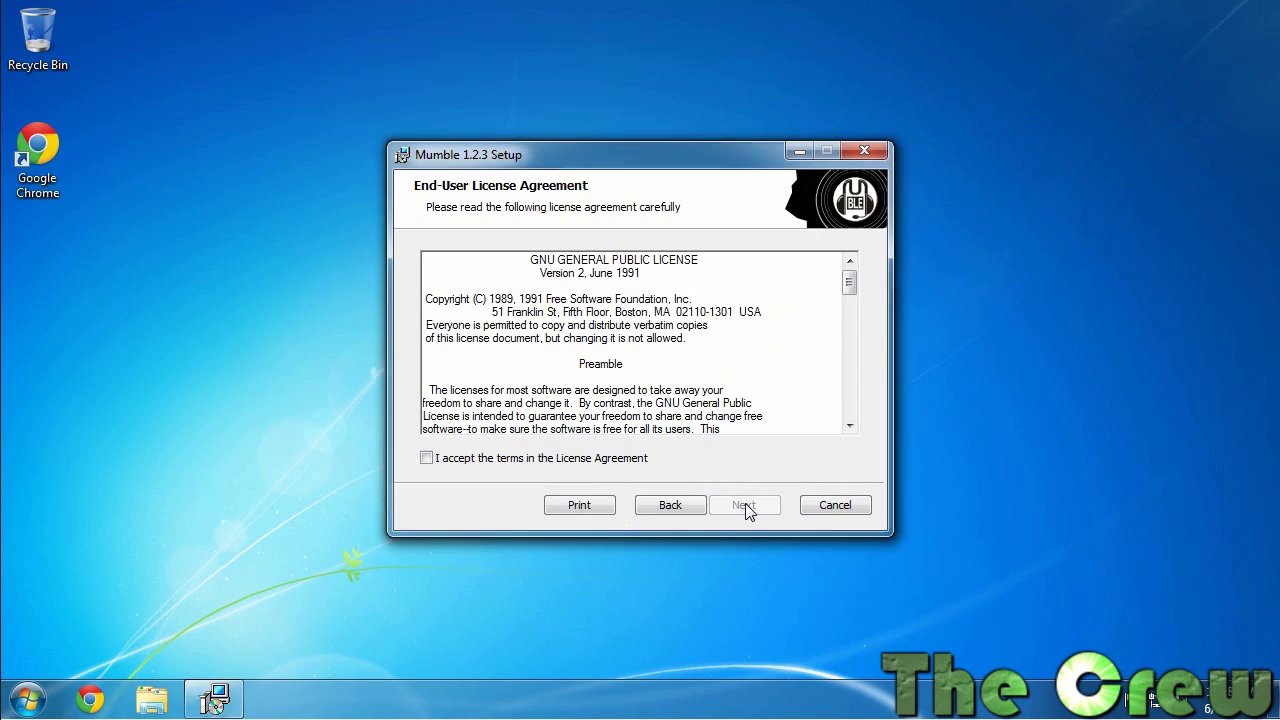
left_click(541, 459)
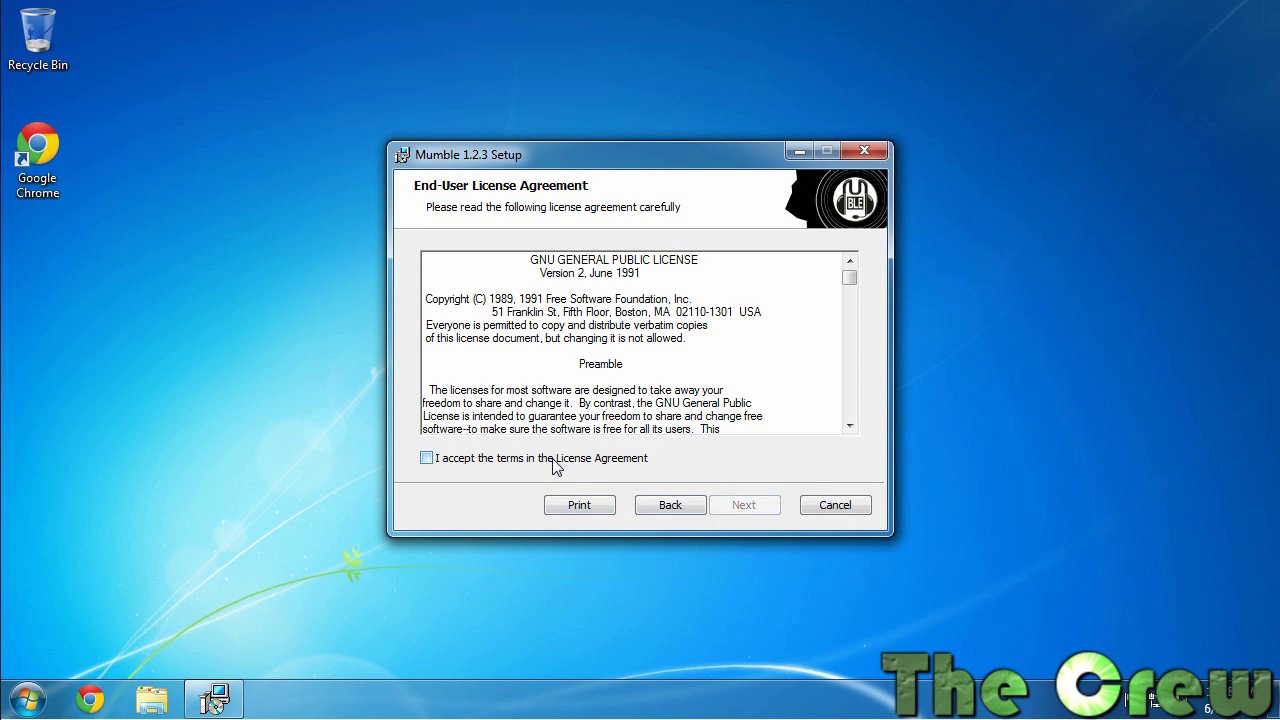
left_click(745, 505)
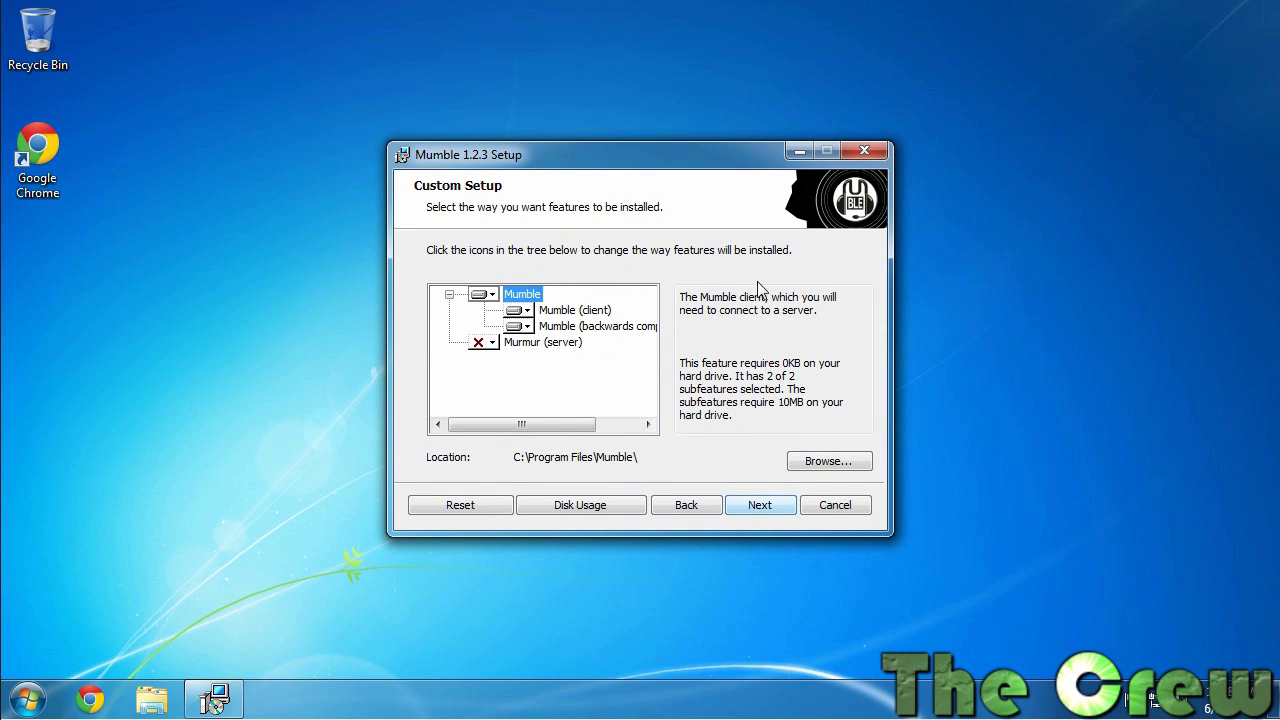
left_click(755, 505)
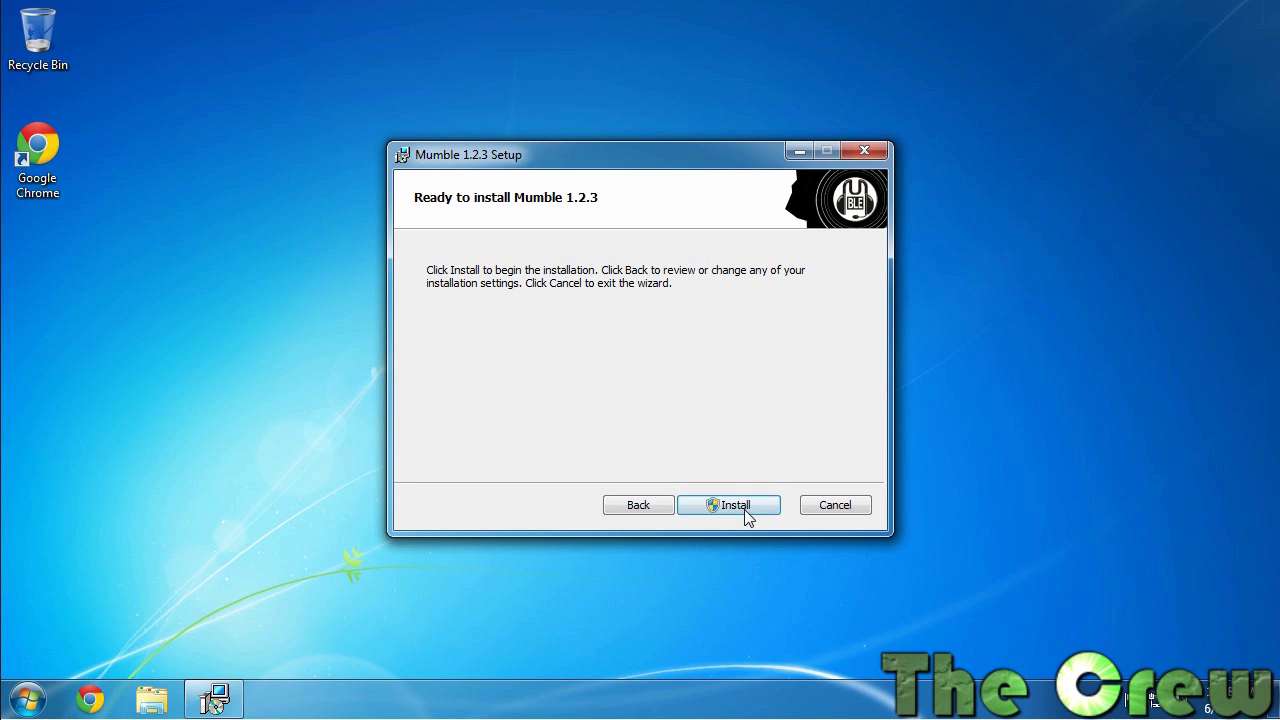
left_click(729, 507)
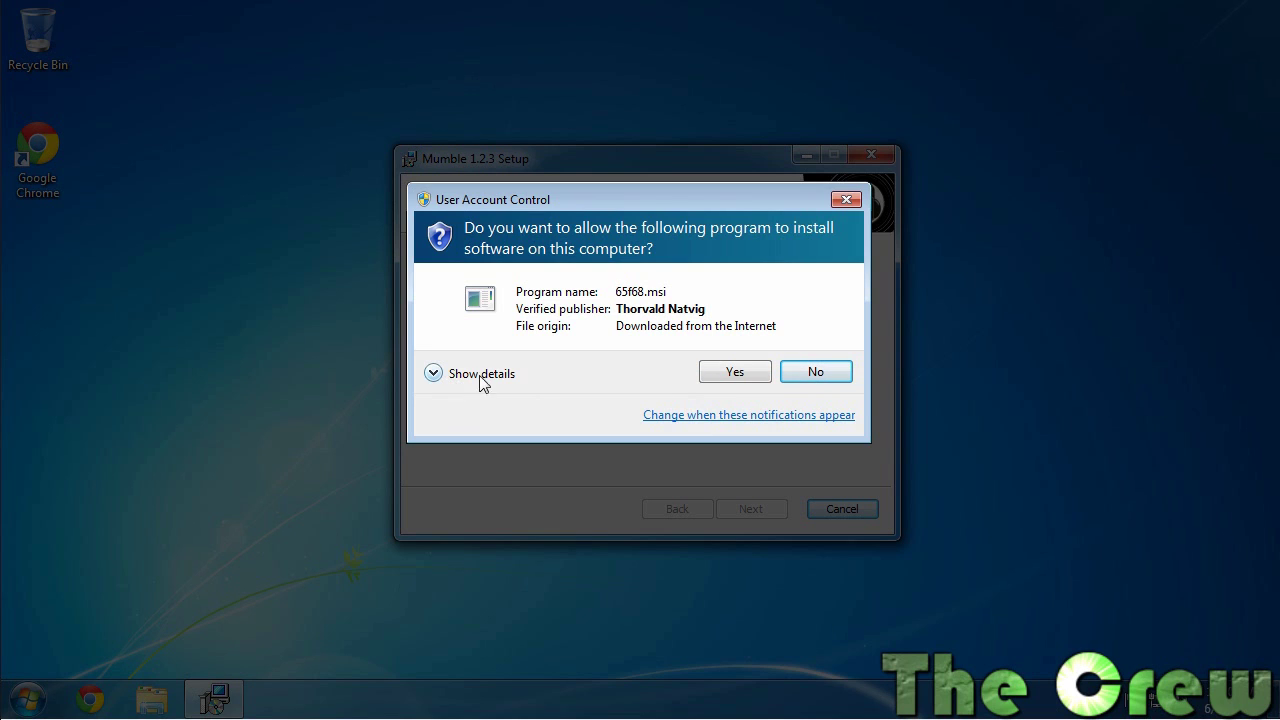
left_click(735, 372)
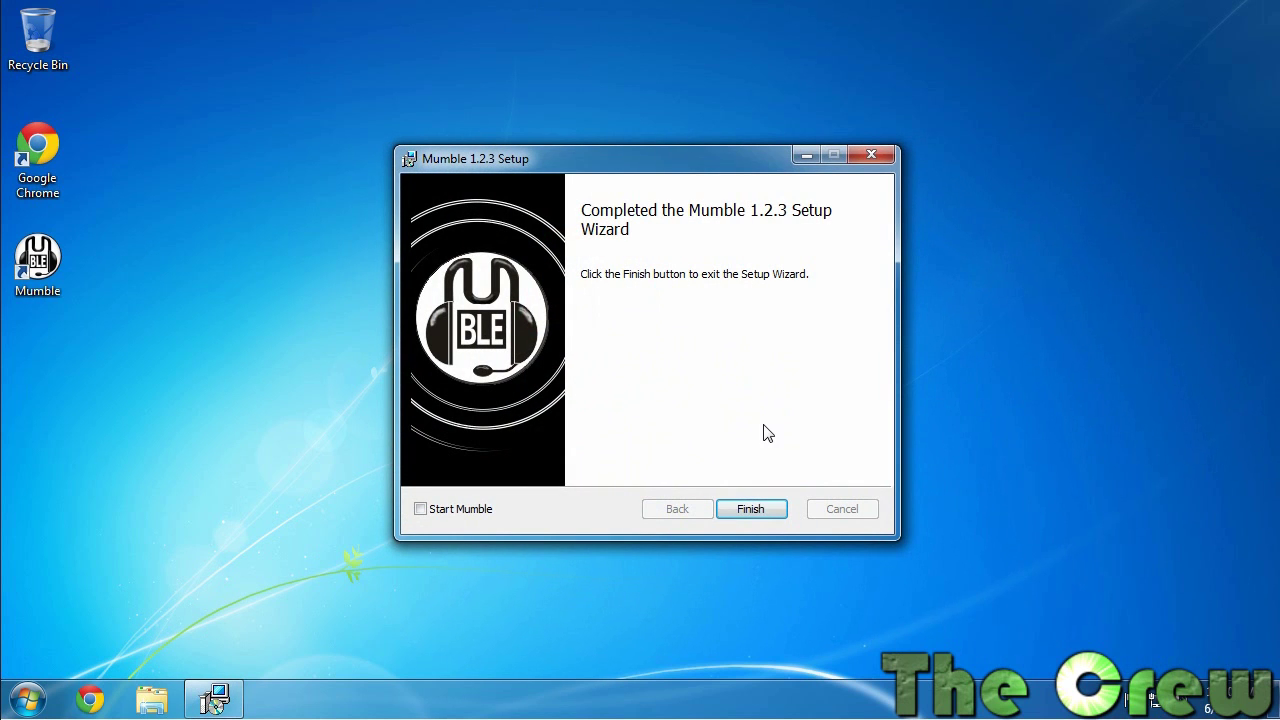
- Close the finished installer and start Mumble from its desktop shortcut
left_click(756, 509)
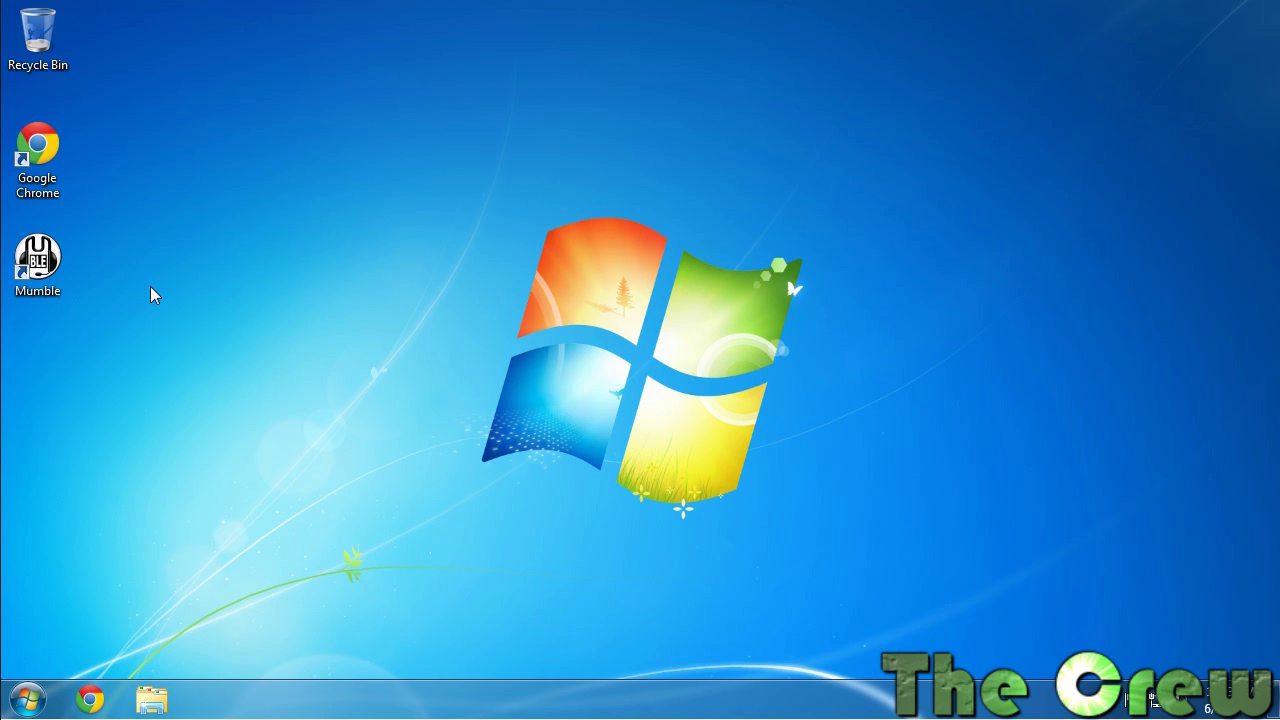
left_click(40, 262)
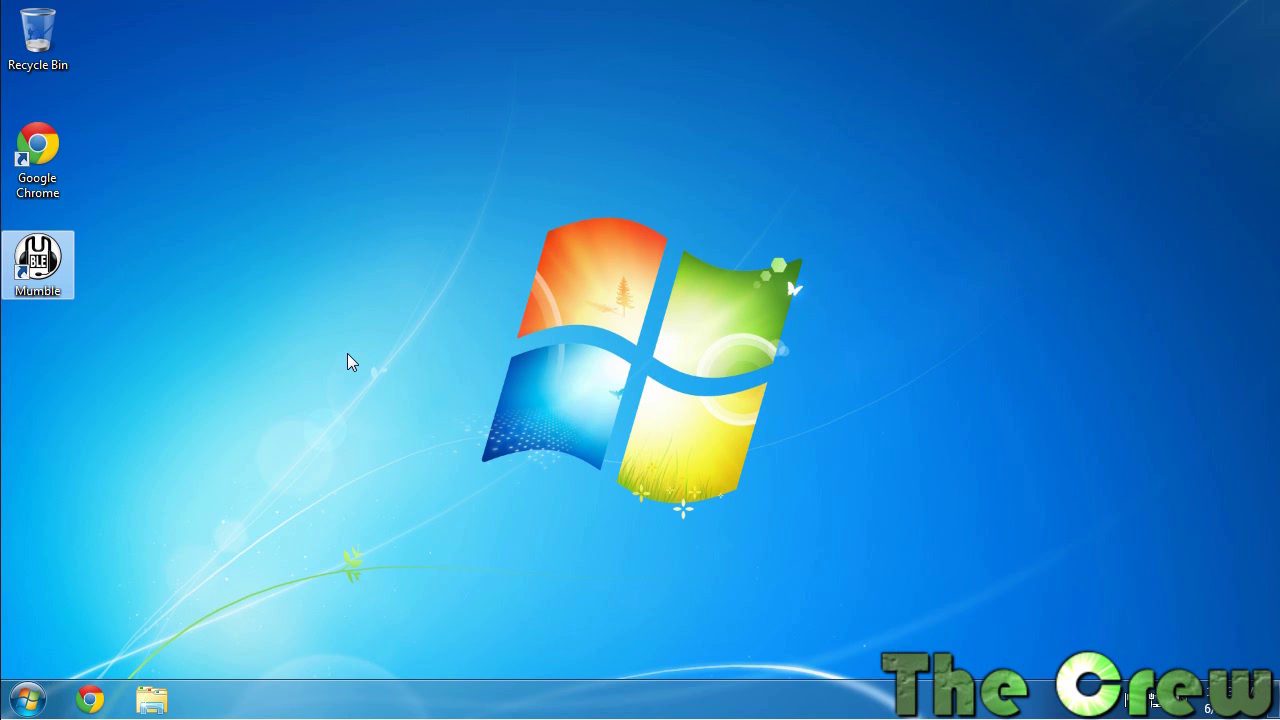
key("Return")
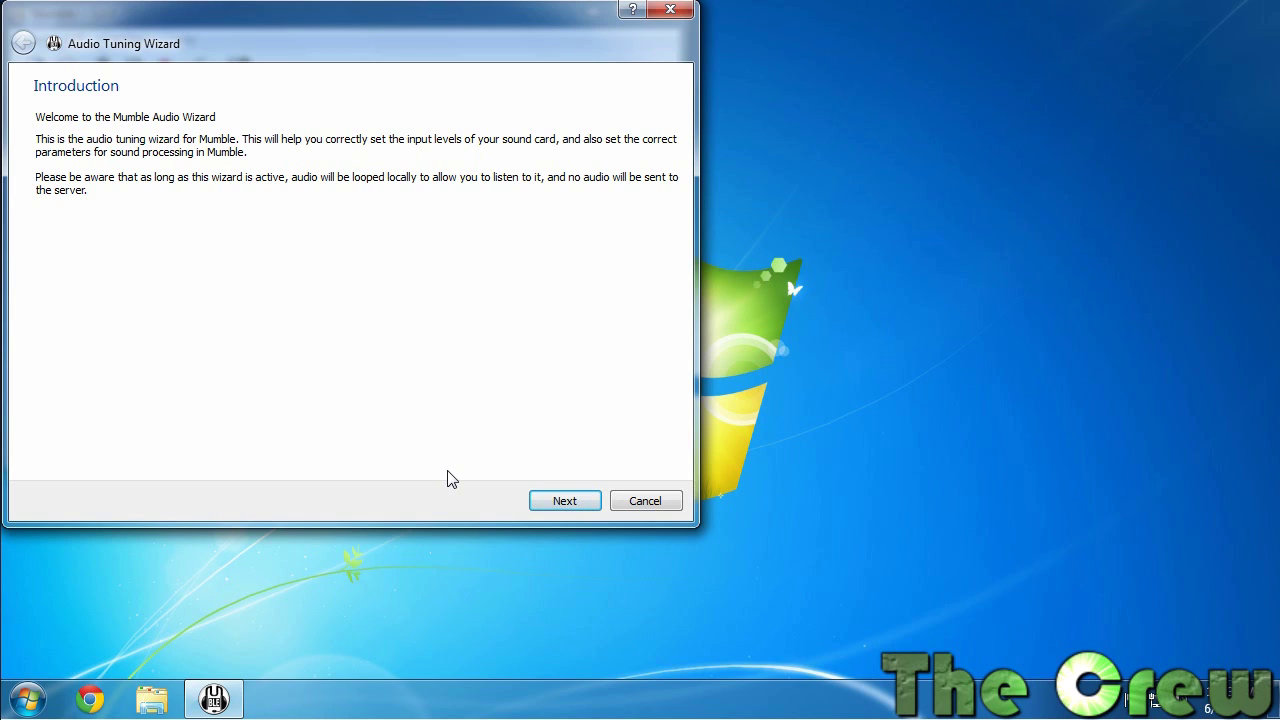
- Choose Microphone (High Definition Audio Device) for input and Headphones (High Definition Audio Device) for output
left_click(562, 508)
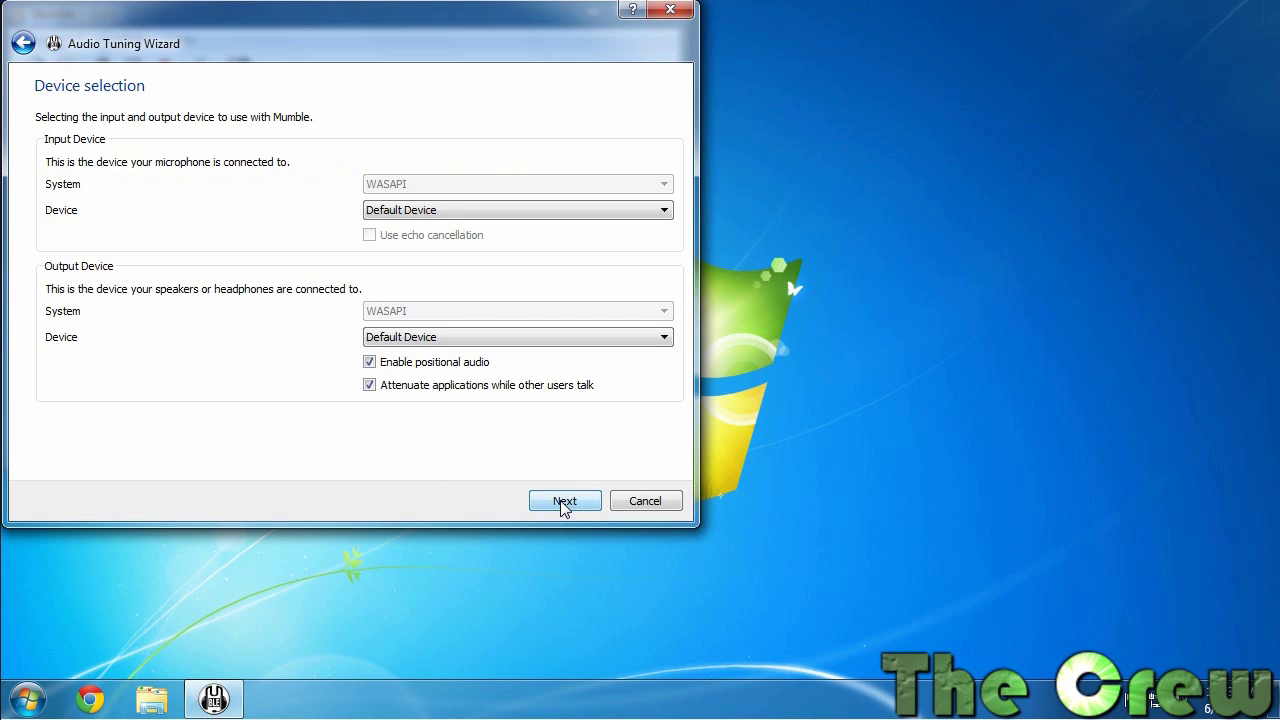
left_click(413, 215)
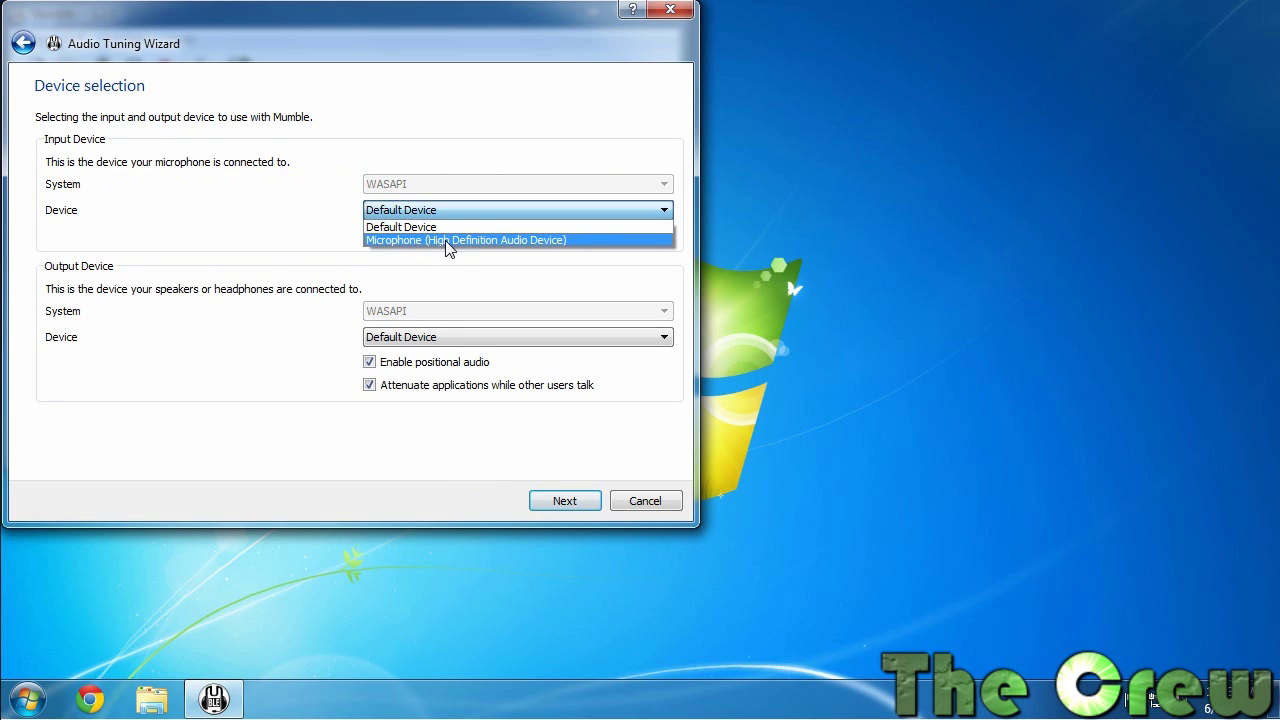
left_click(445, 240)
left_click(451, 338)
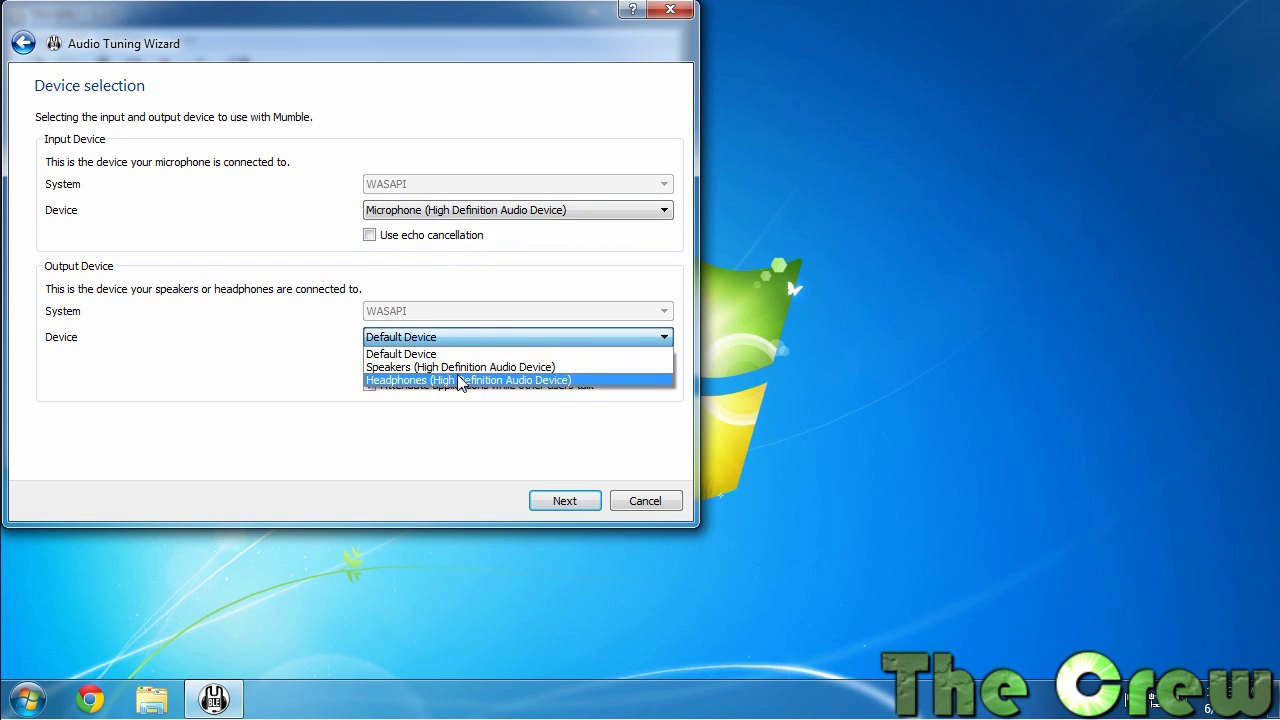
left_click(458, 380)
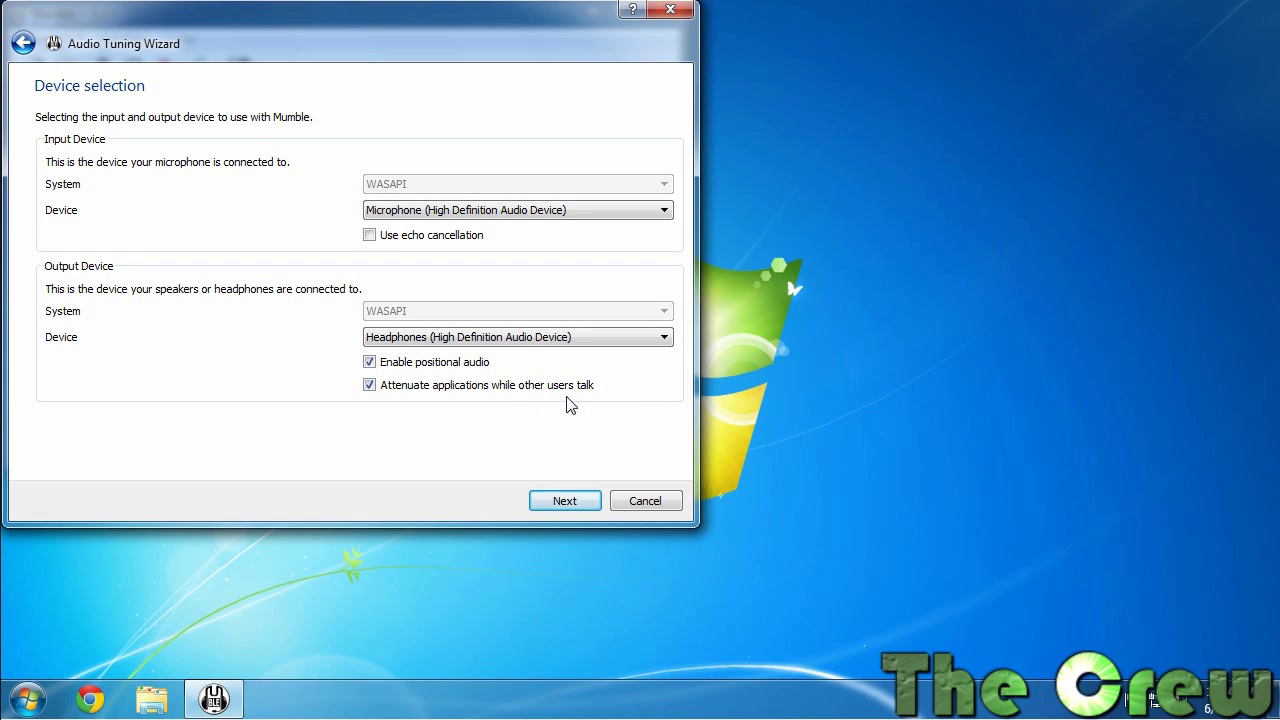
- Toggle the attenuate-other-applications option off and on, leaving it enabled
left_click(426, 392)
left_click(370, 388)
left_click(376, 389)
left_click(428, 392)
- On Device tuning, lower the output delay from 50 ms to the 10 ms minimum
left_click(565, 503)
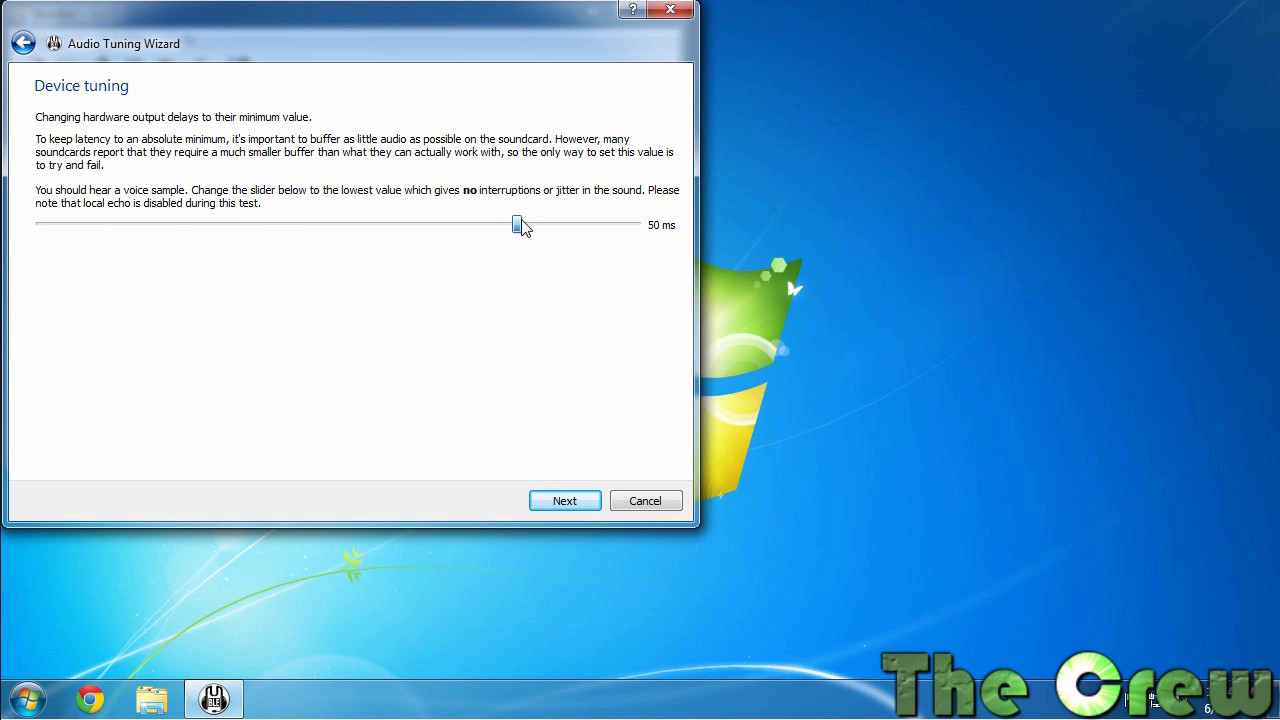
left_click(130, 243)
left_click_drag(406, 234, 160, 226)
left_click(100, 232)
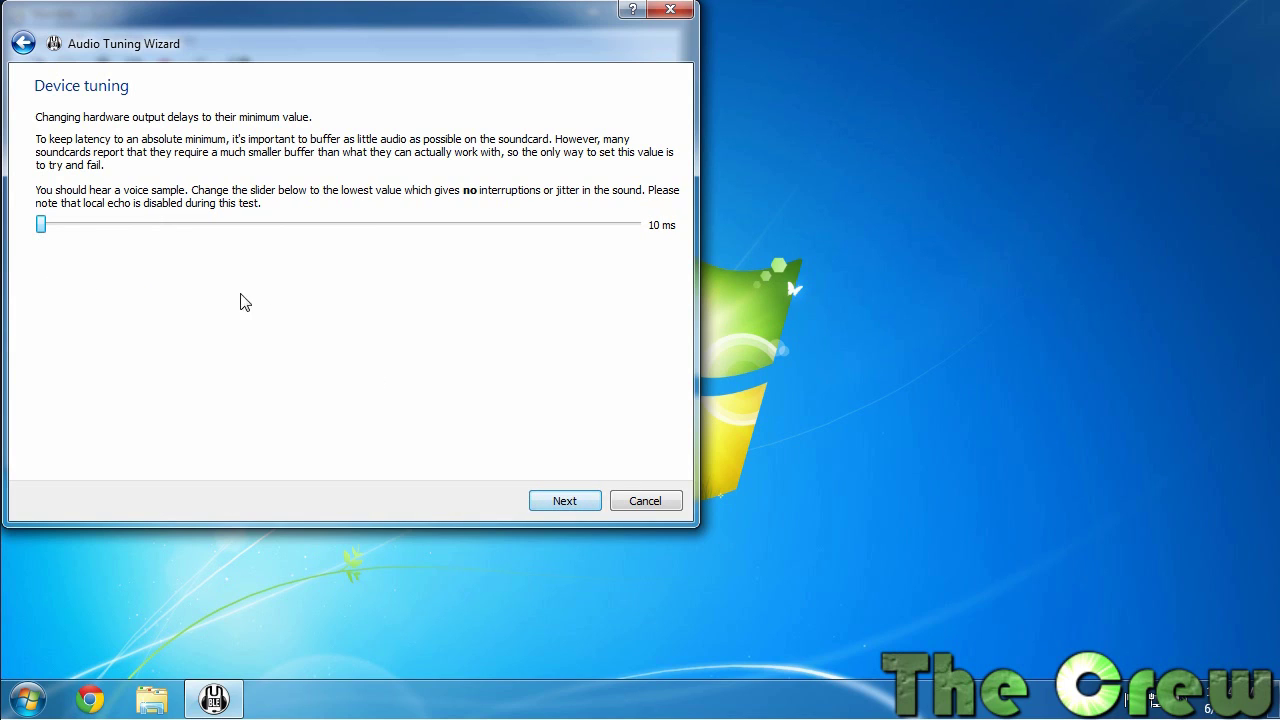
- Nudge the Volume tuning slider slightly left and advance to Voice Activity Detection
left_click(576, 502)
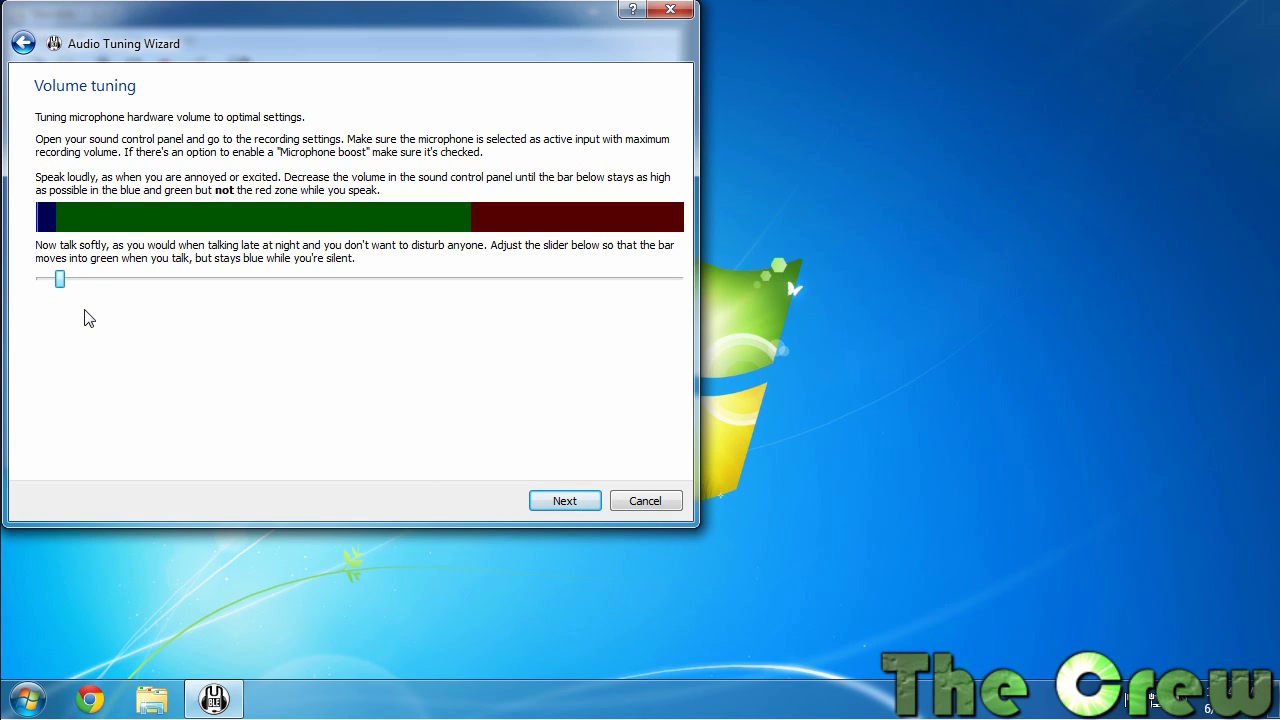
left_click_drag(61, 281, 50, 285)
left_click(577, 501)
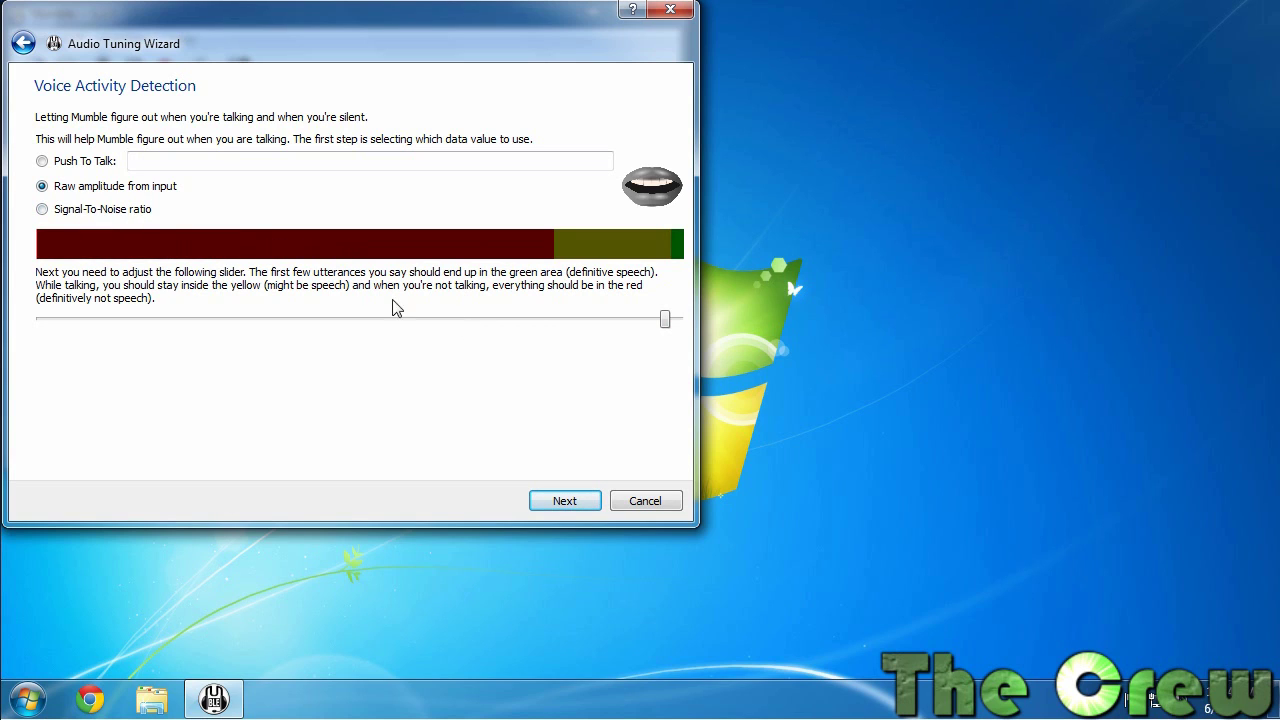
- Drag the voice activity threshold down to roughly a third of the scale
left_click_drag(668, 322, 294, 320)
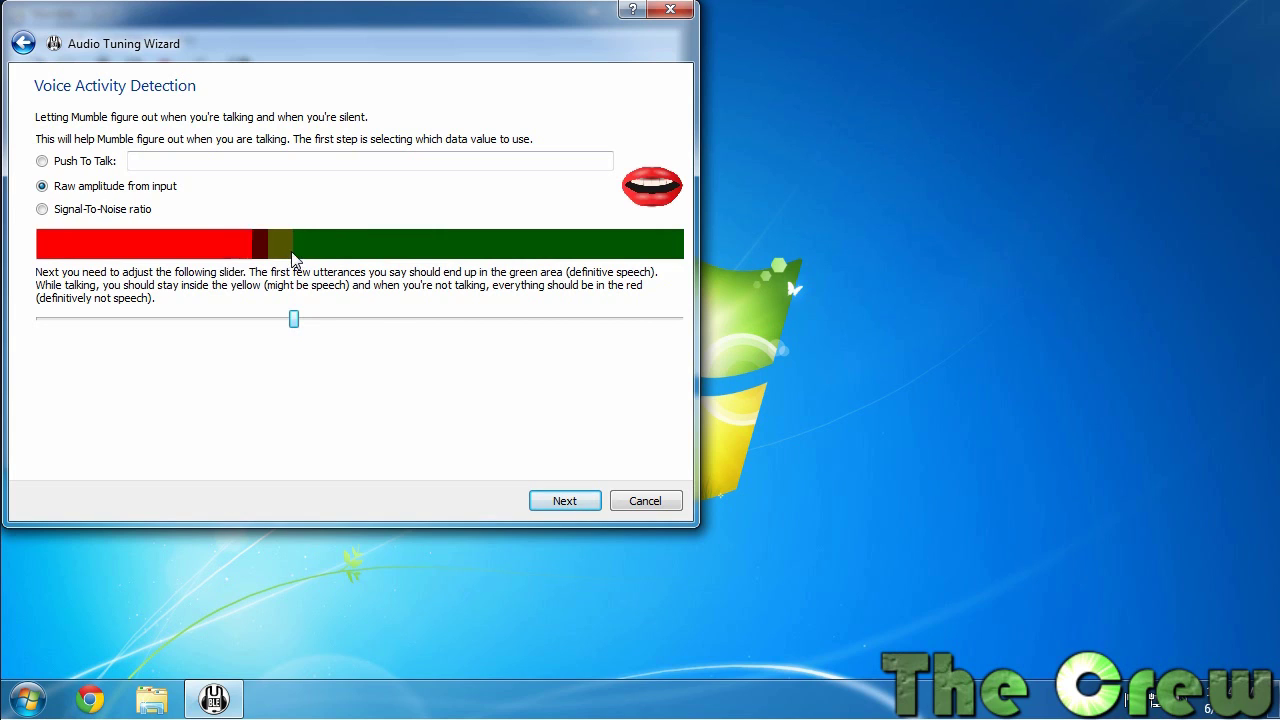
left_click_drag(296, 322, 227, 328)
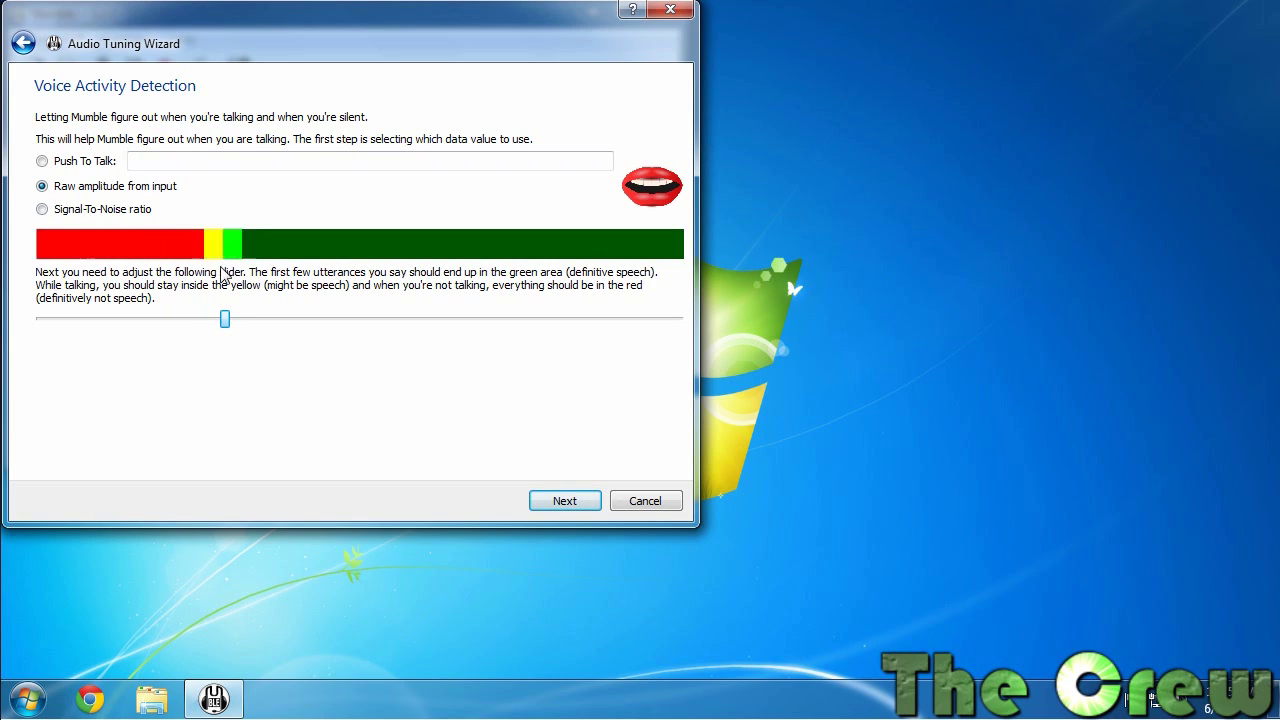
- Record Ctrl as the push-to-talk shortcut, reselect Raw amplitude from input, and continue
left_click(63, 165)
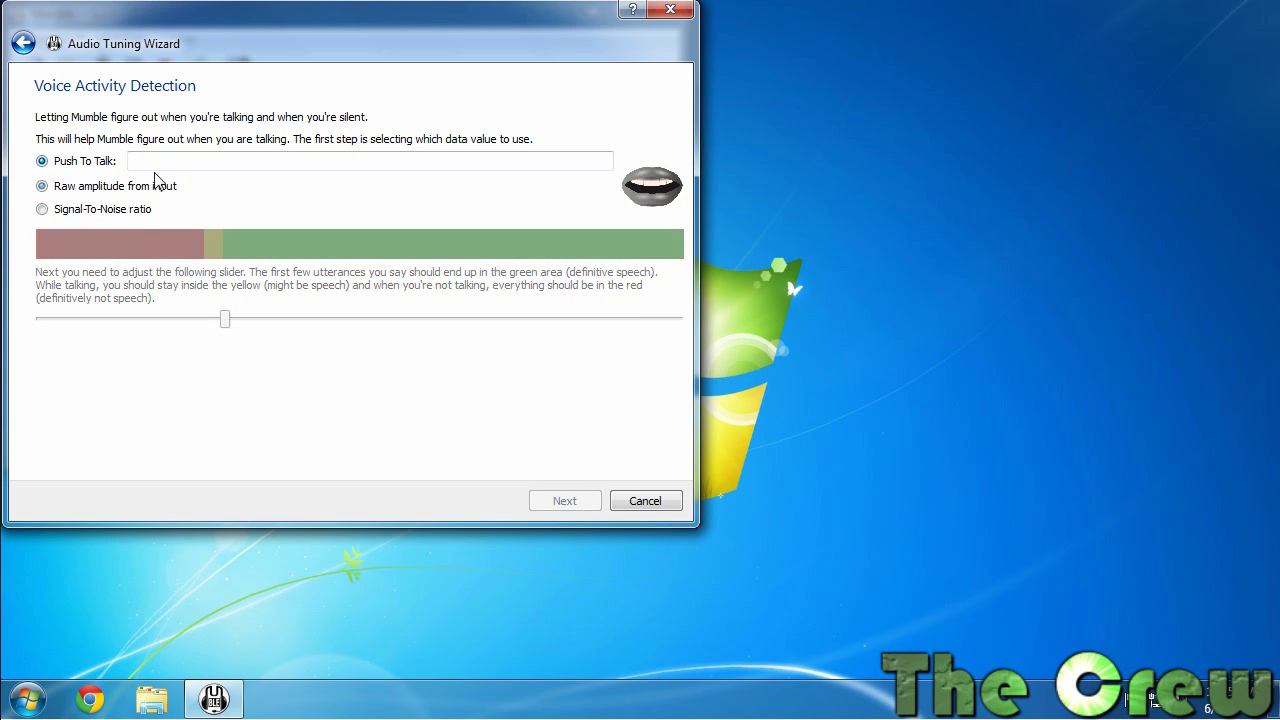
left_click(155, 166)
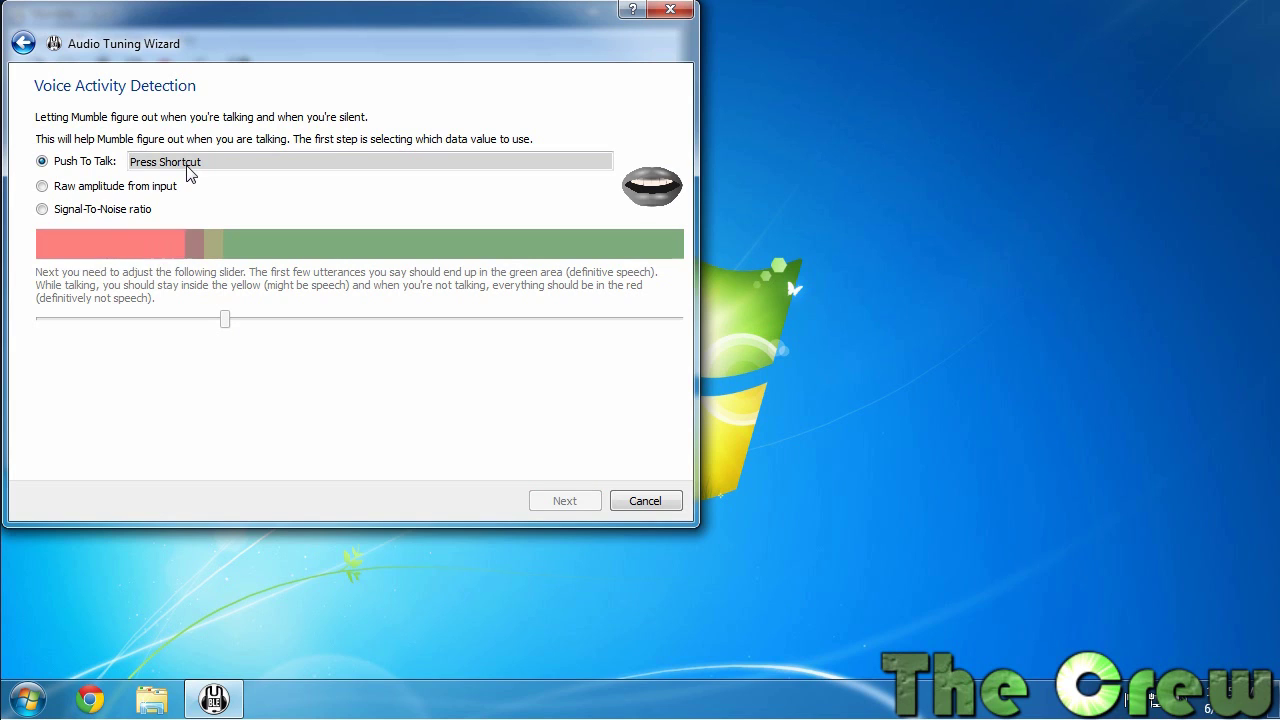
key("ctrl")
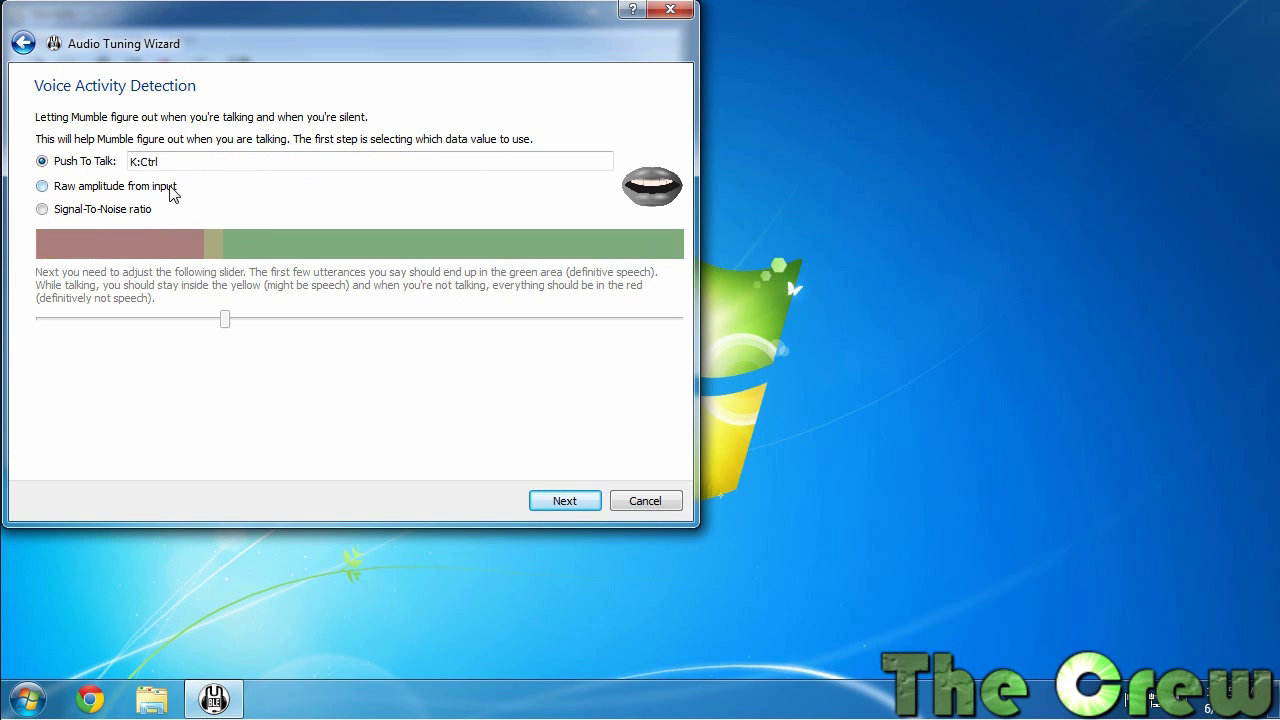
left_click(70, 191)
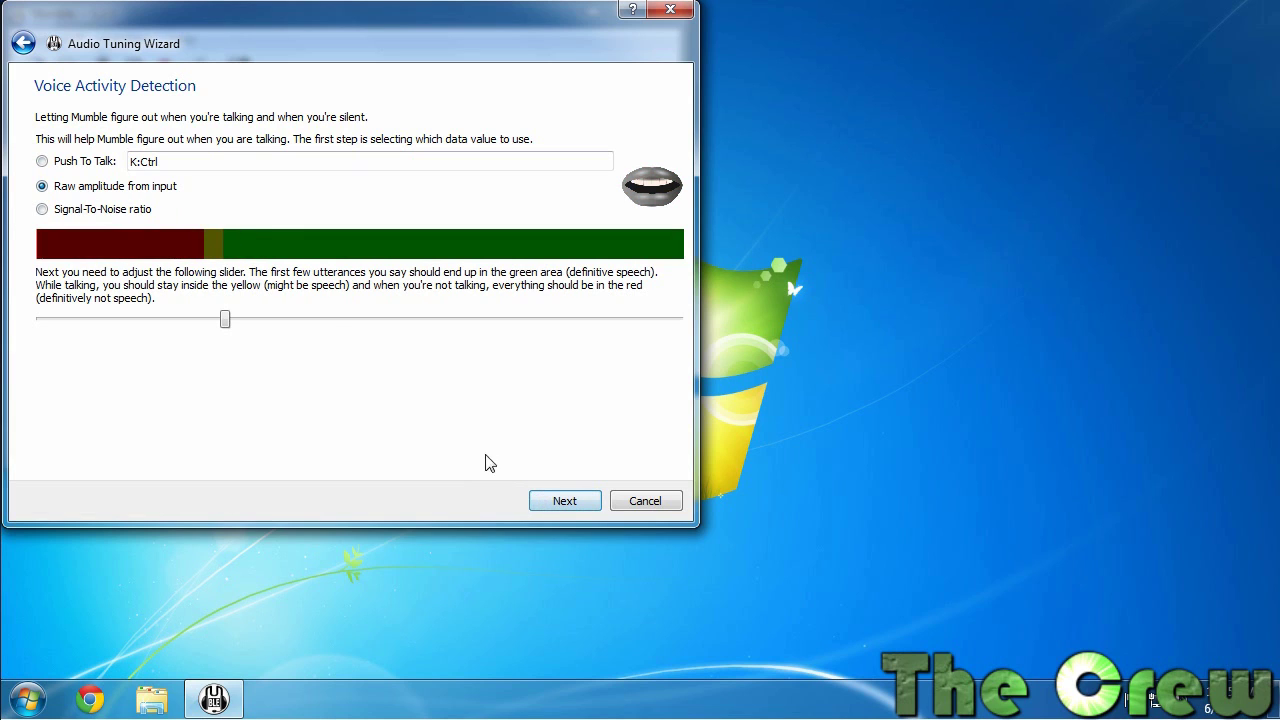
left_click(563, 505)
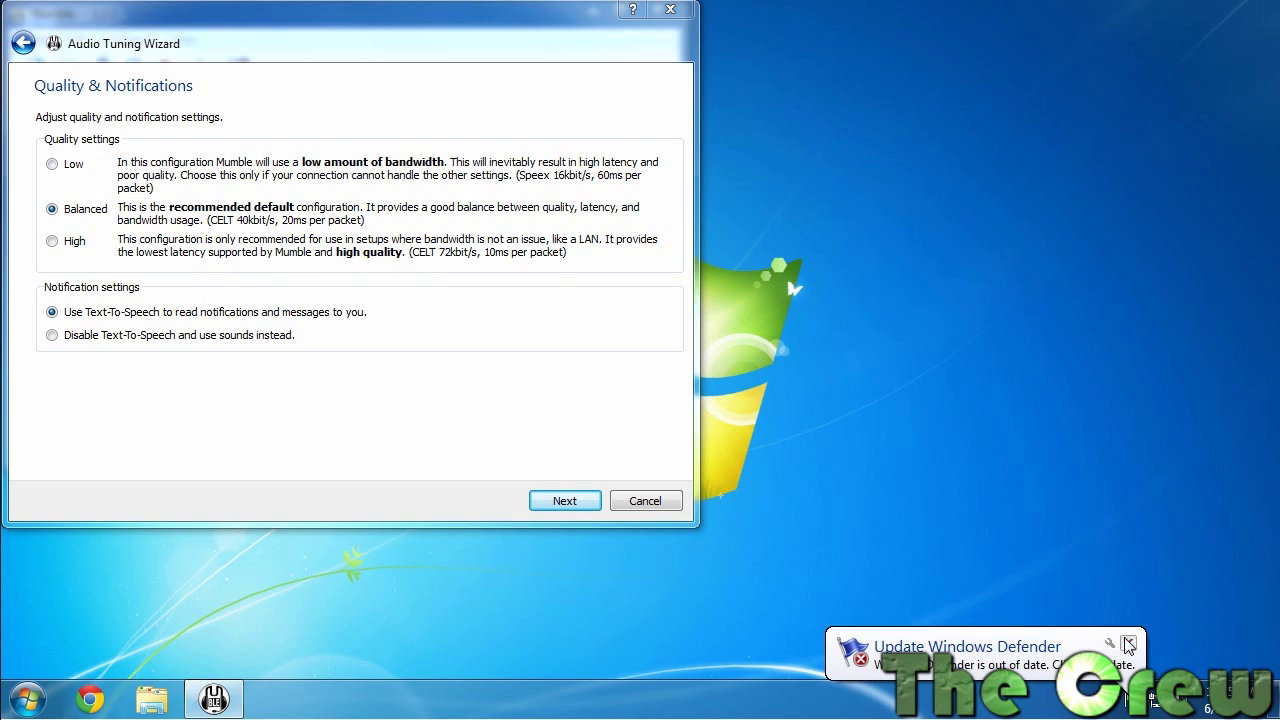
- Choose High audio quality and sound notifications instead of Text-To-Speech in the wizard
left_click(1130, 640)
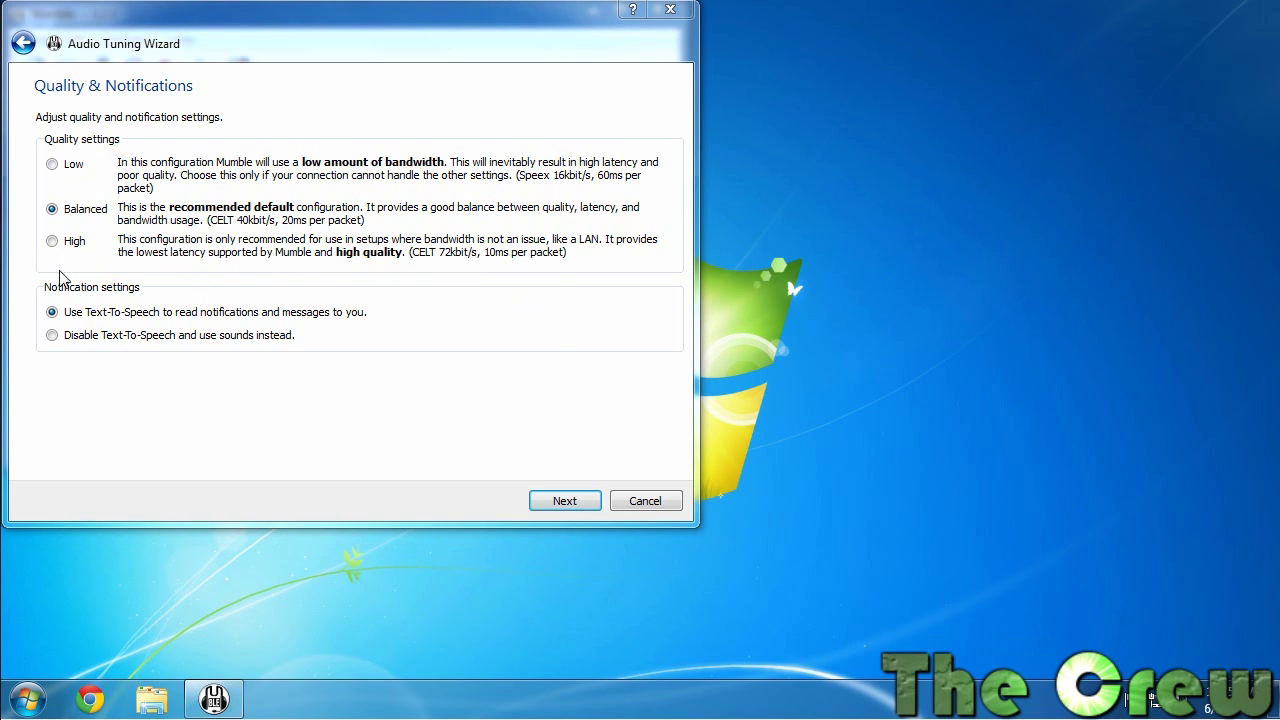
left_click(54, 243)
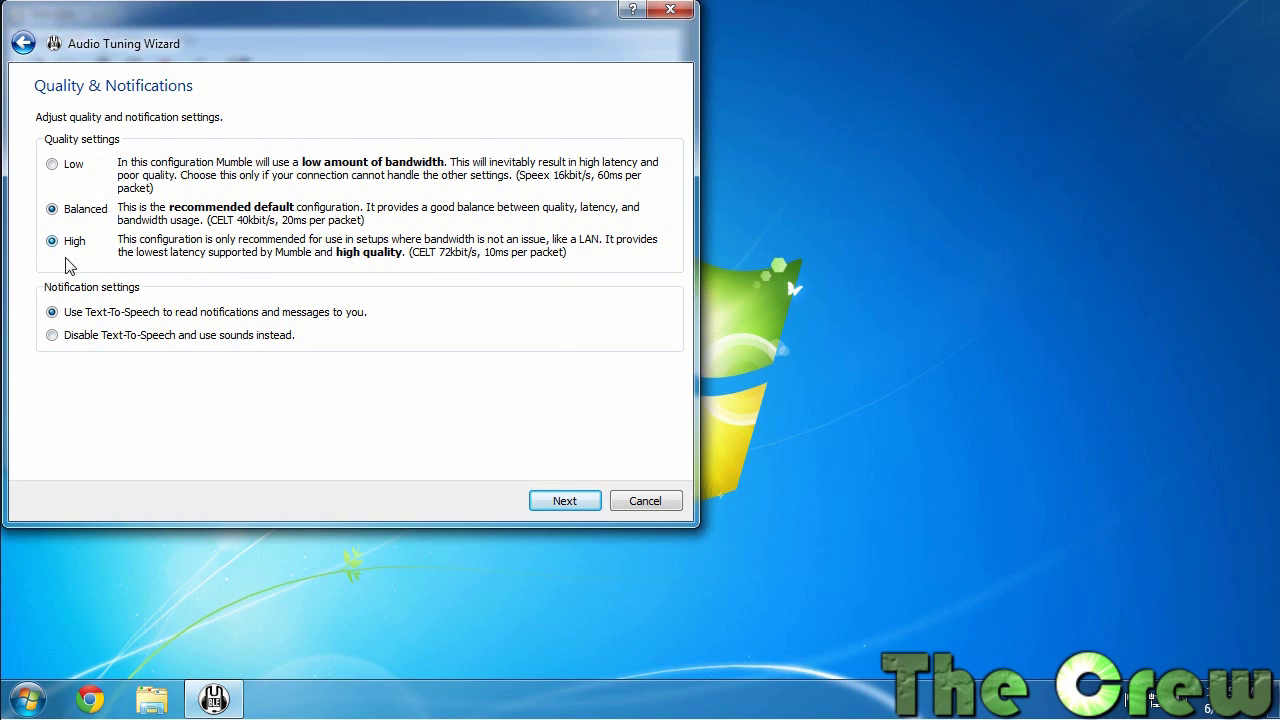
left_click(52, 336)
left_click(554, 505)
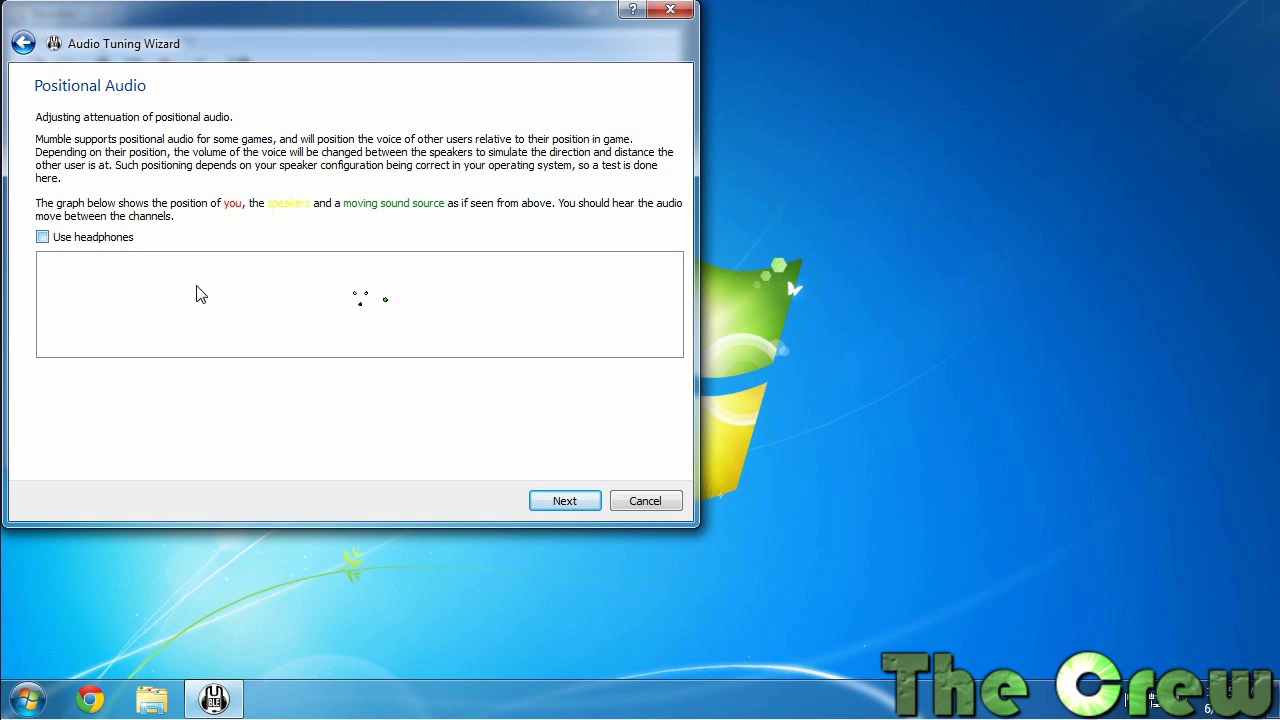
- Enable the Use headphones option for positional audio
left_click(42, 237)
- Finish the Audio Tuning Wizard, accept automatic certificate creation, and cancel Server Connect
left_click(562, 508)
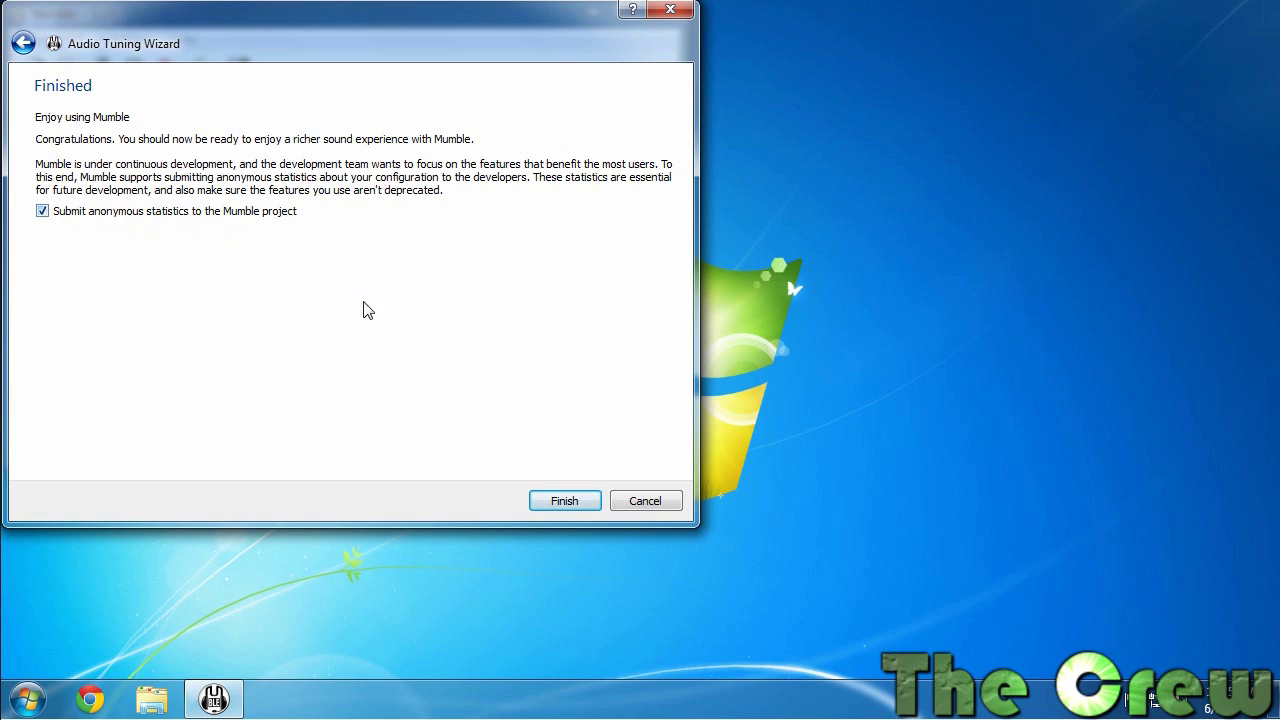
left_click(568, 503)
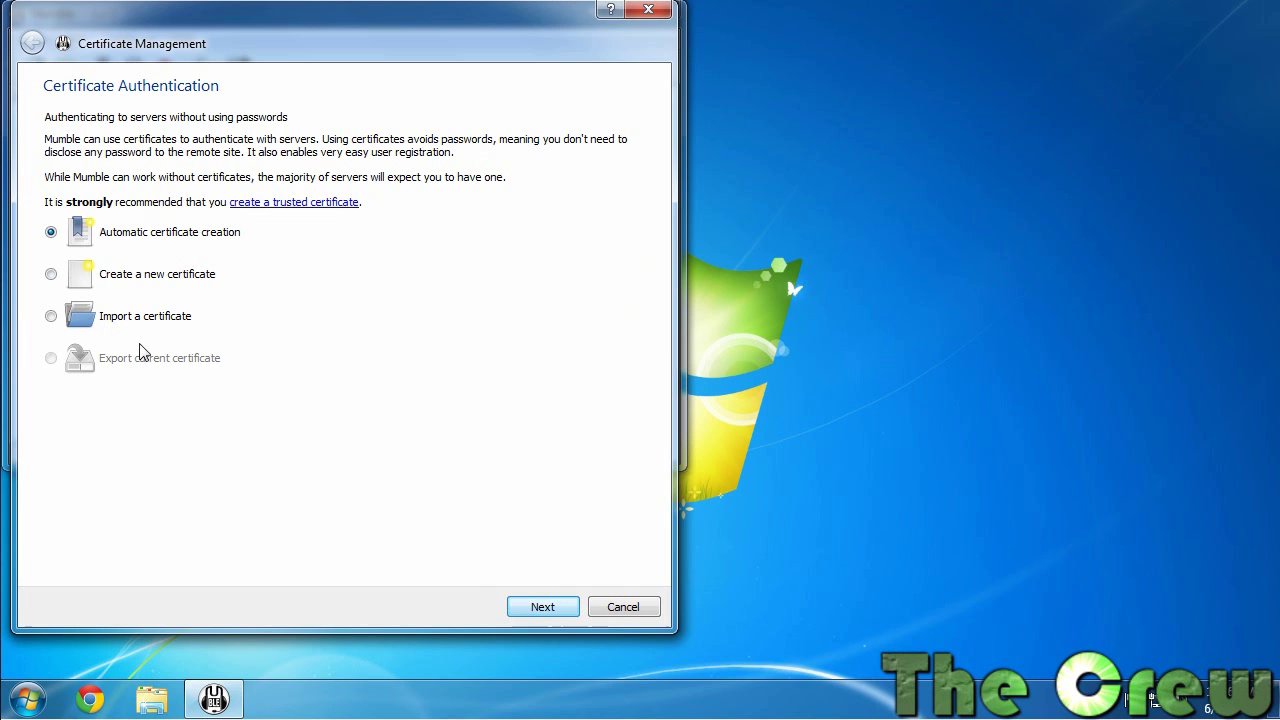
left_click(545, 610)
left_click(550, 605)
left_click(594, 594)
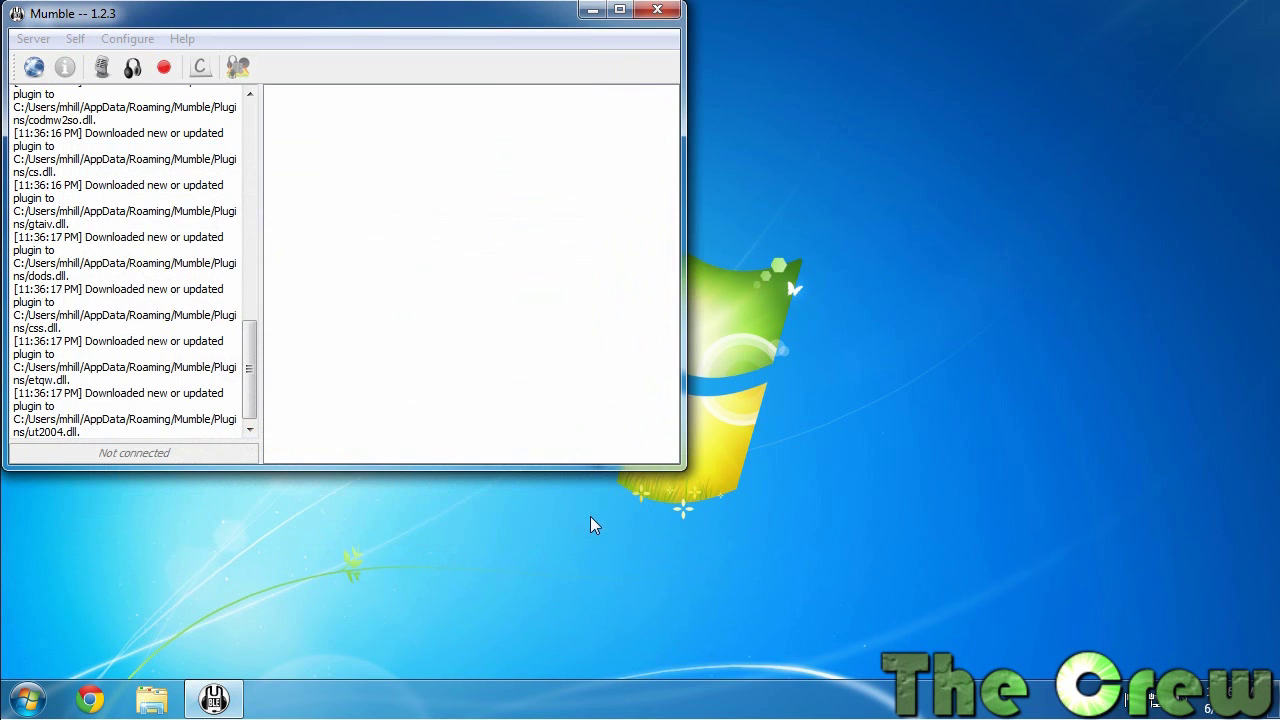
- Open the Server Connect list of public internet servers
left_click(106, 48)
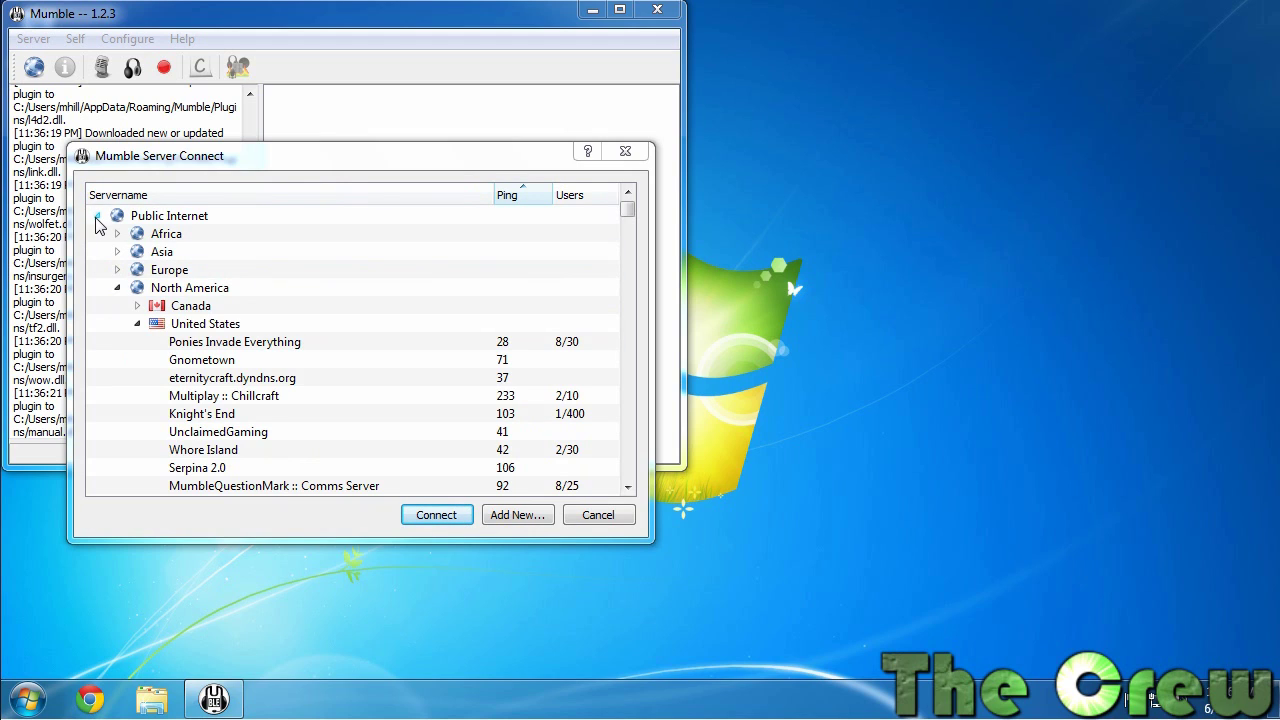
- Collapse the Public Internet group in the server list
left_click(97, 216)
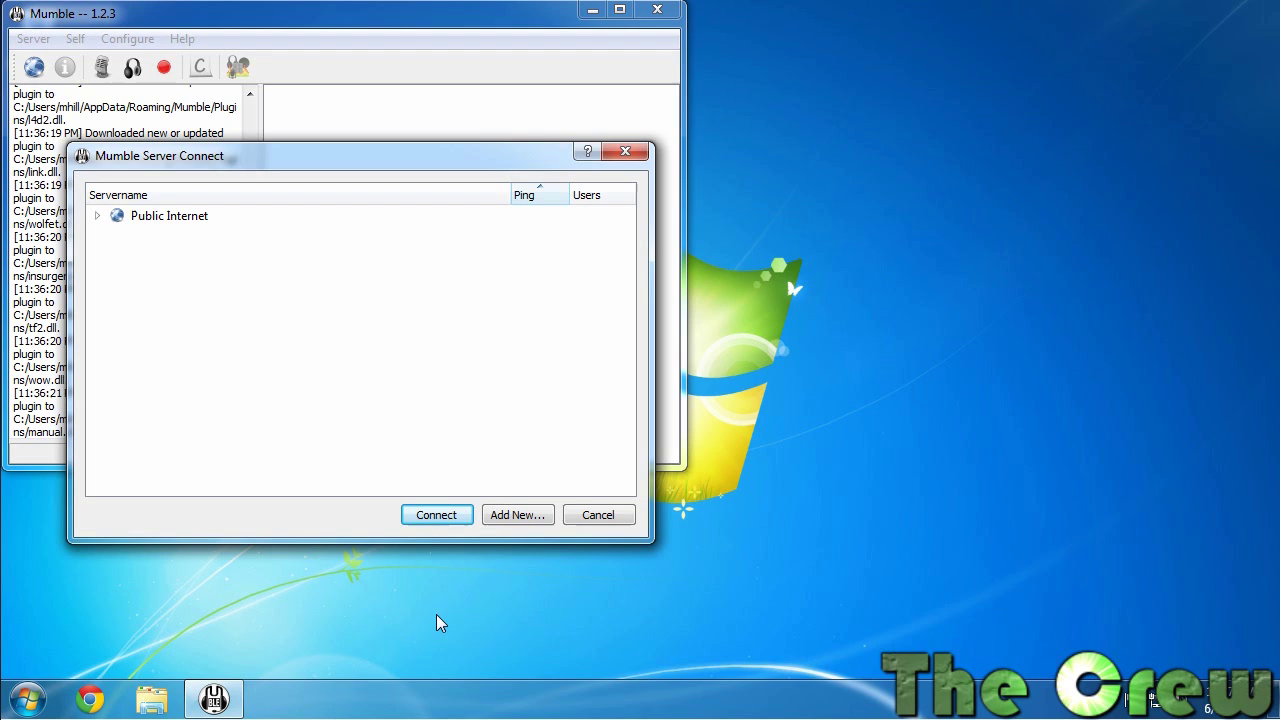
- Add favourite 'crew open server' at 192.168.0.9, port 64738, with a username
left_click(526, 520)
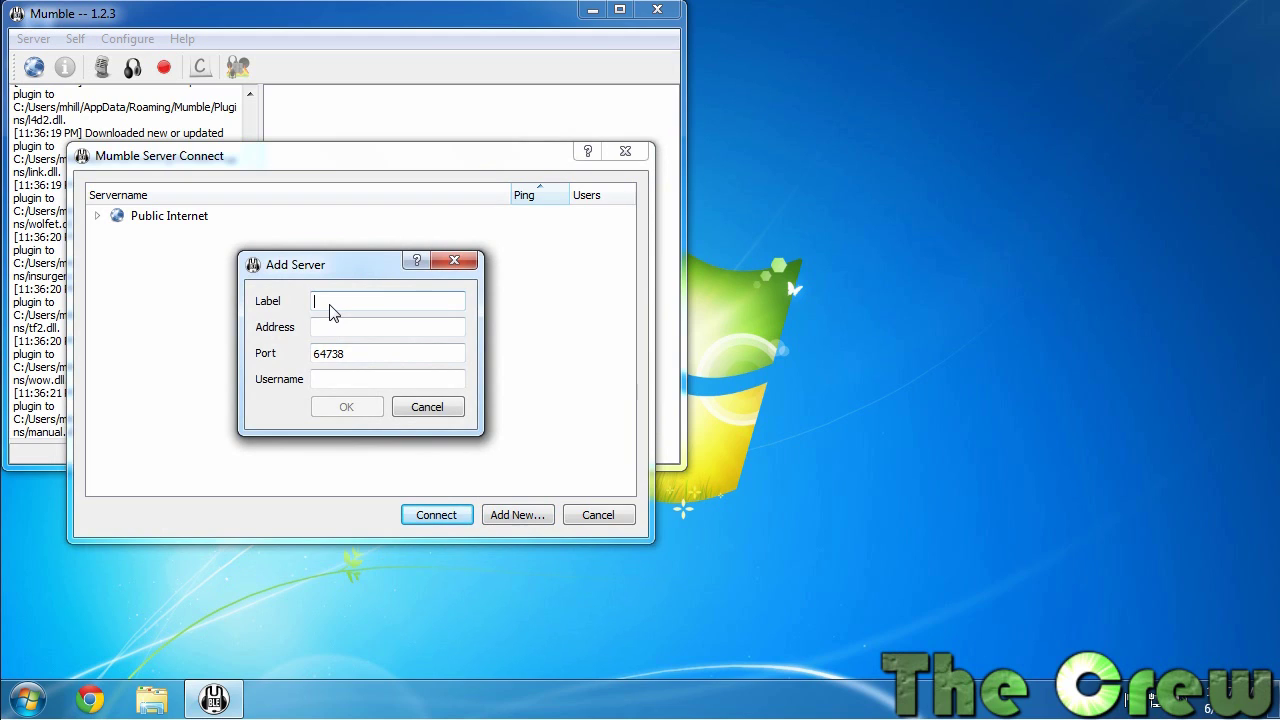
type("crew open server")
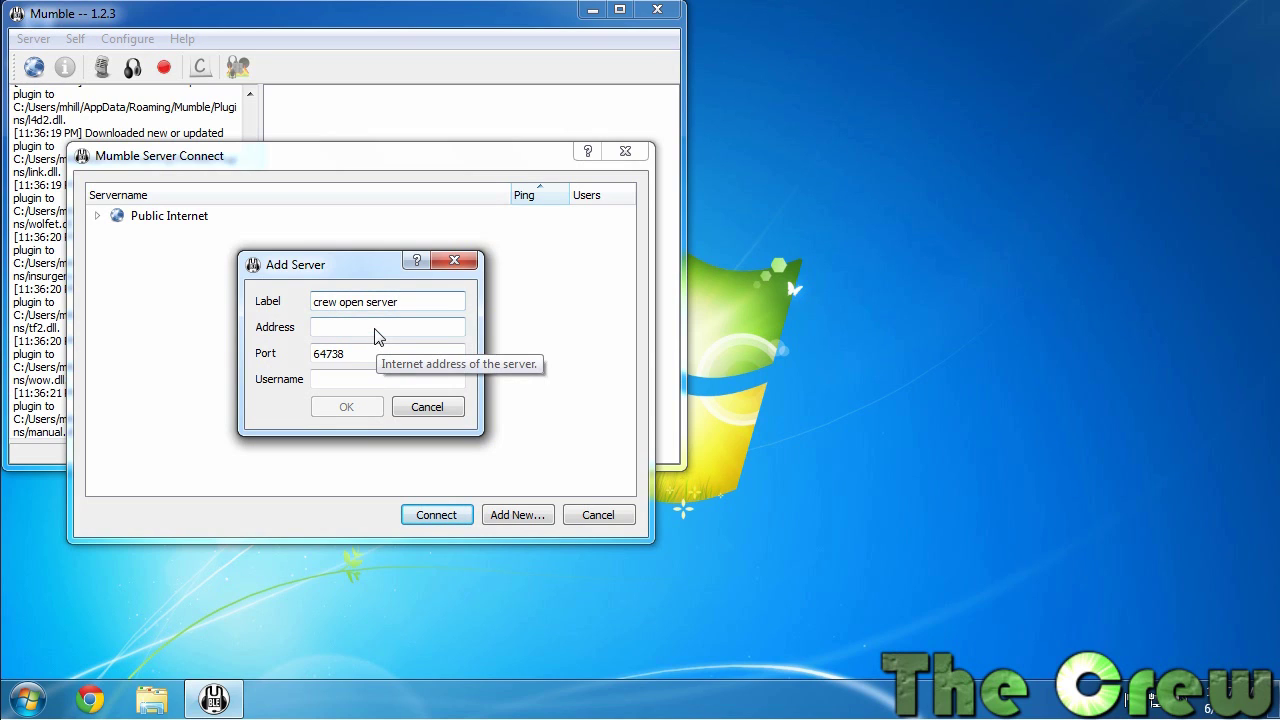
left_click(377, 332)
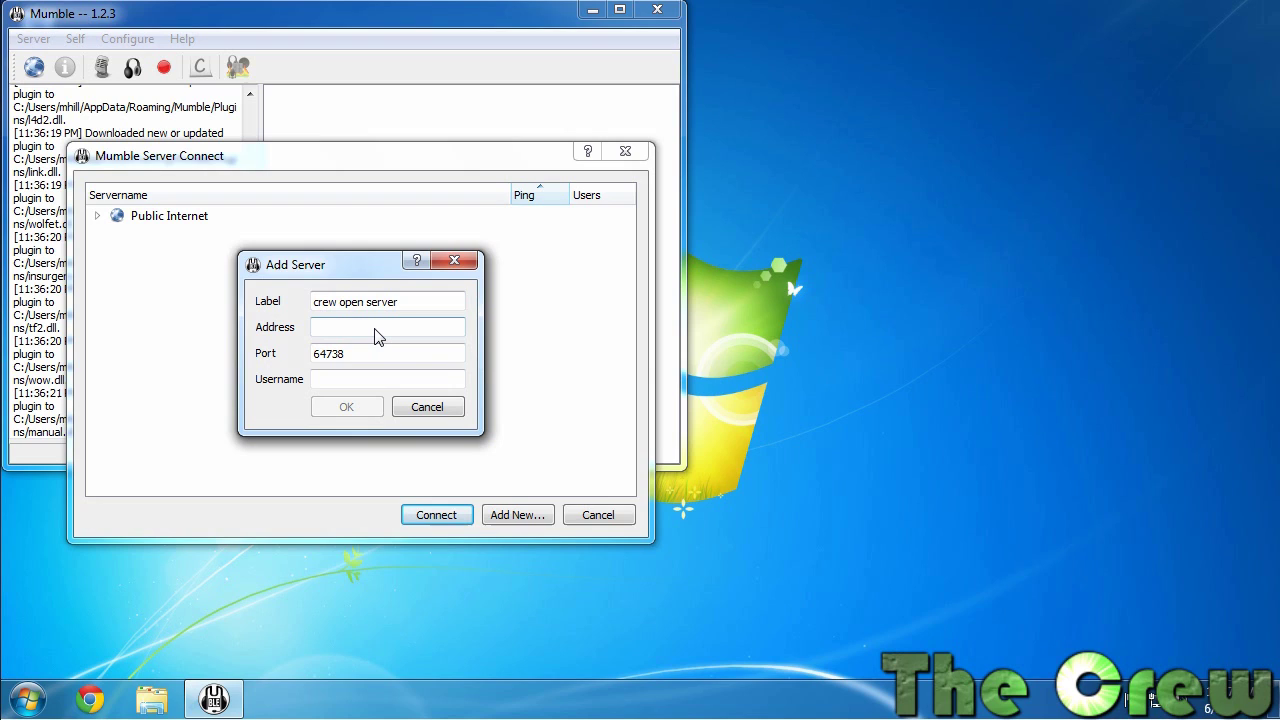
type("192.168.0.9")
left_click_drag(392, 332, 296, 344)
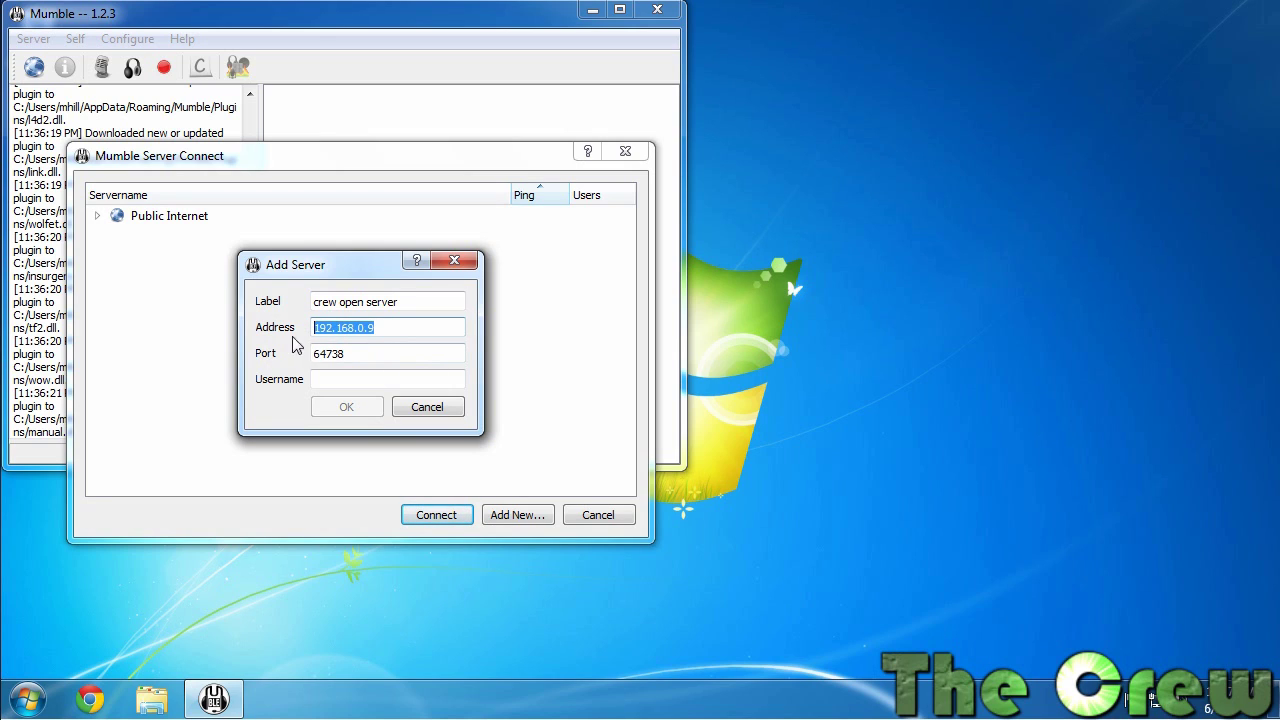
left_click(384, 336)
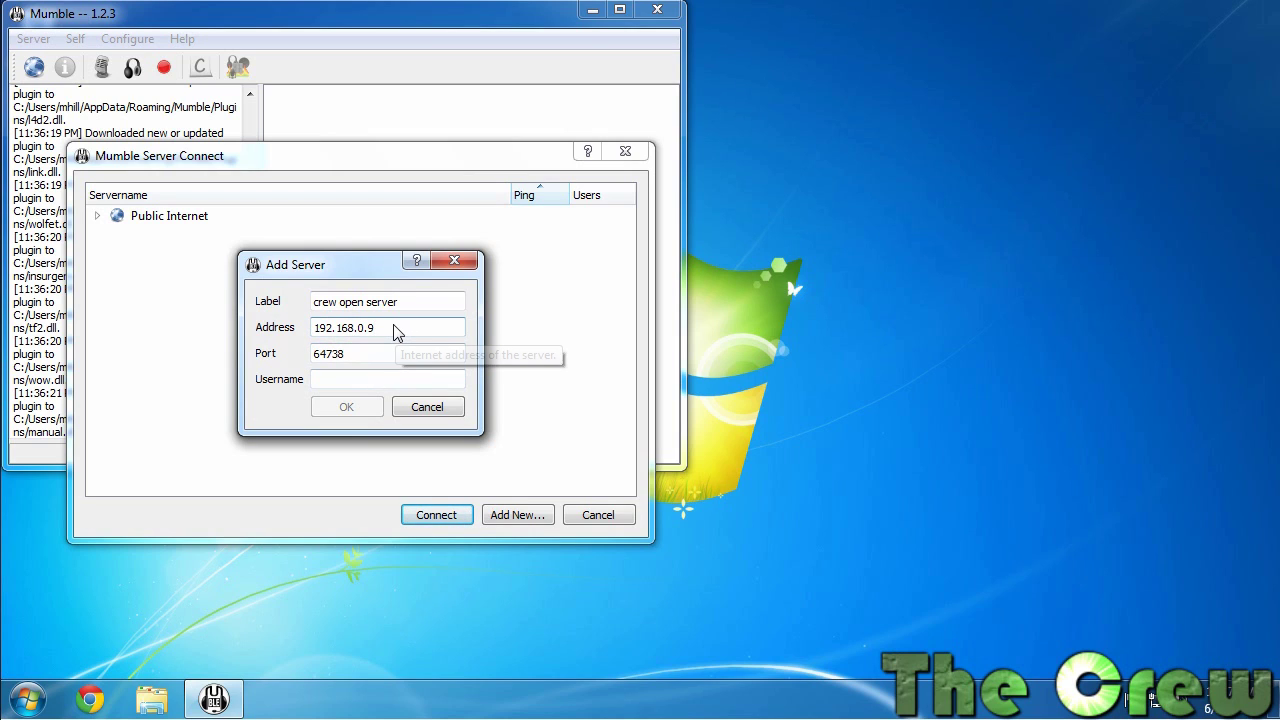
double_click(336, 328)
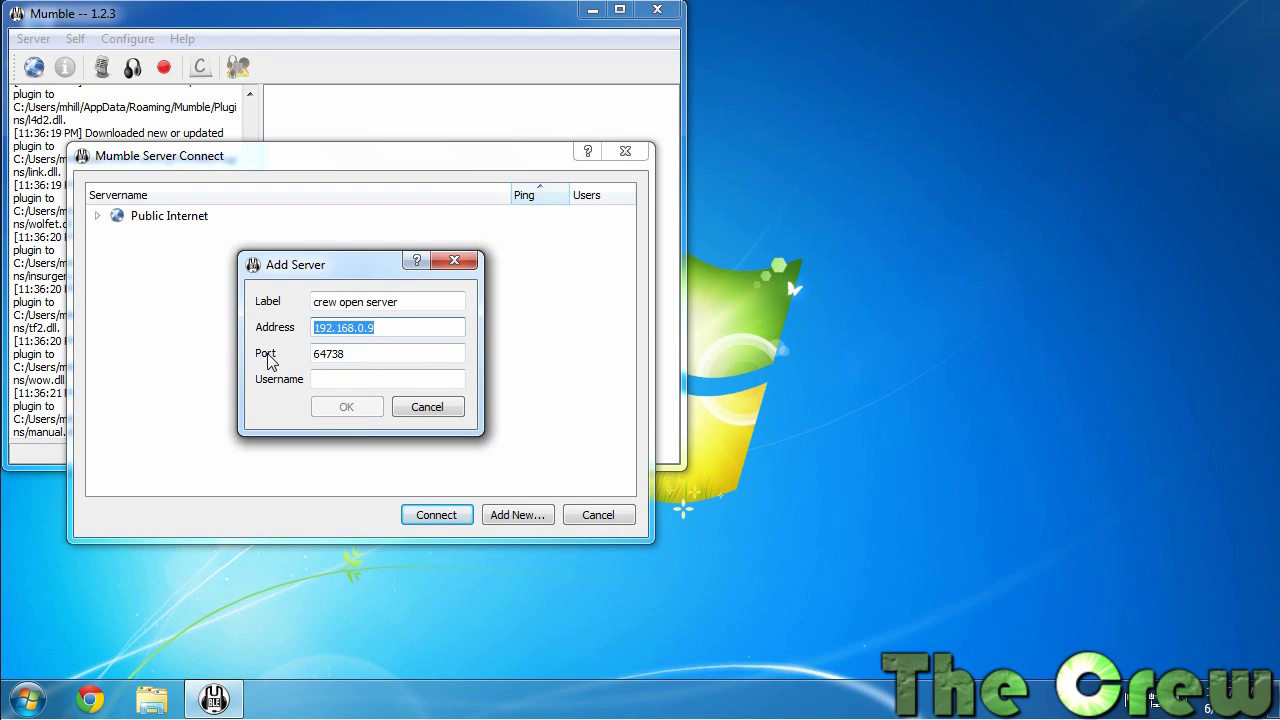
double_click(345, 356)
left_click(355, 384)
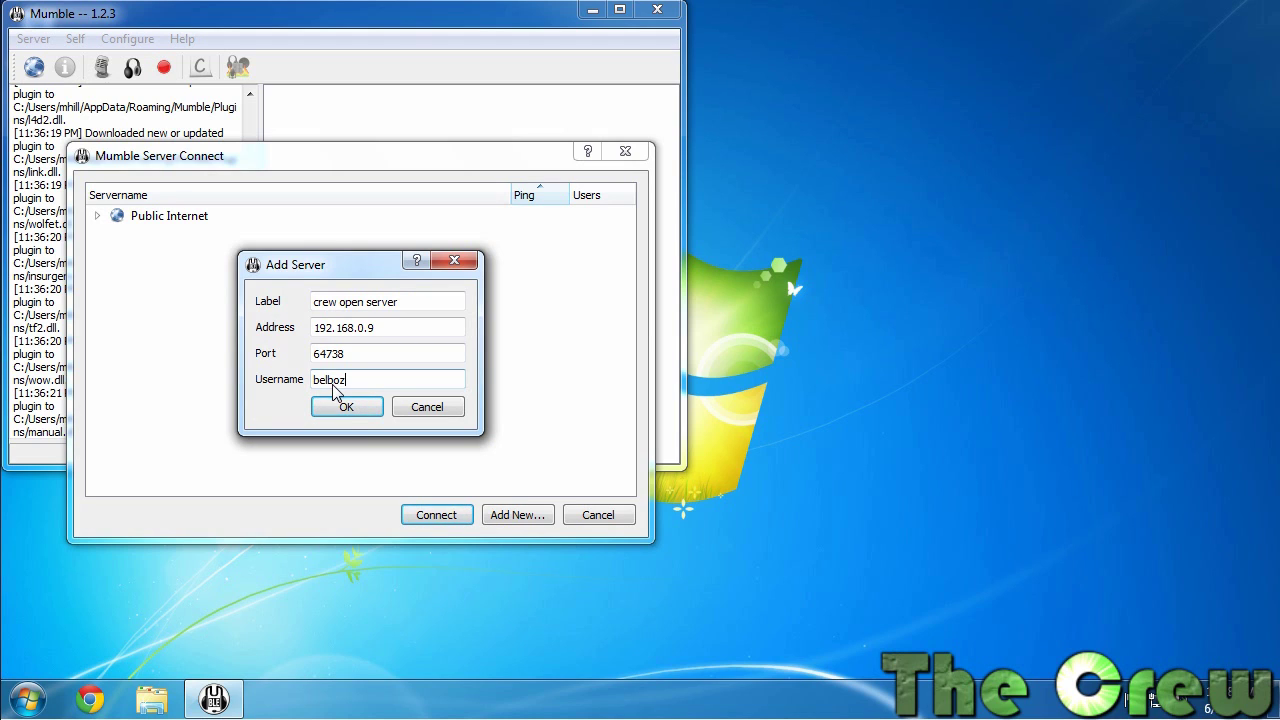
left_click(353, 407)
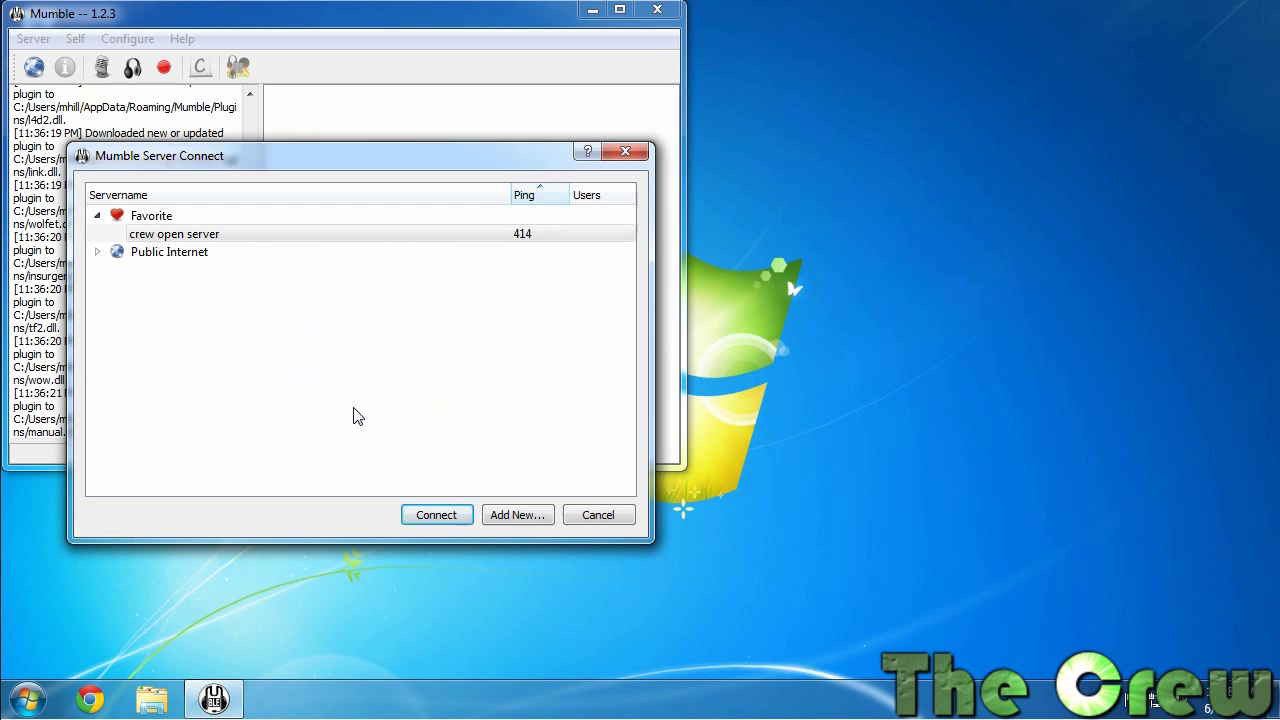
- Select the crew open server entry and close Server Connect without connecting
left_click(138, 238)
left_click(600, 515)
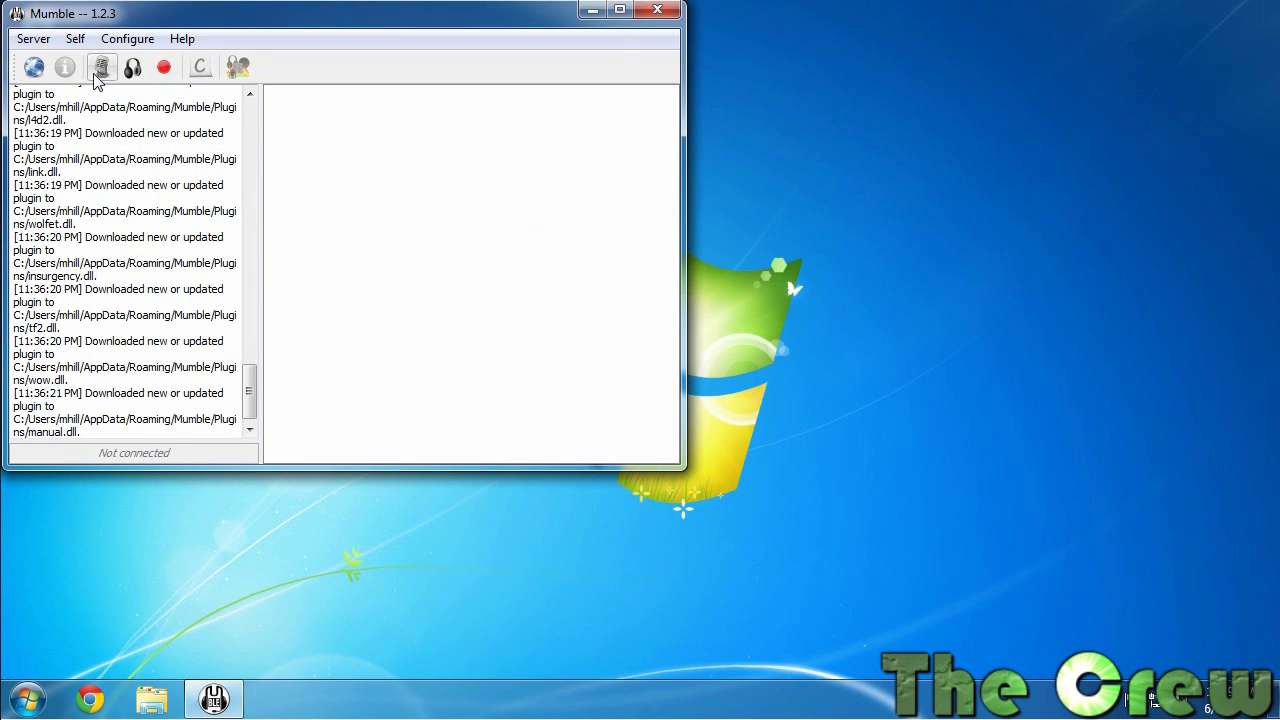
- Turn on self-mute for the microphone from the toolbar
left_click(100, 68)
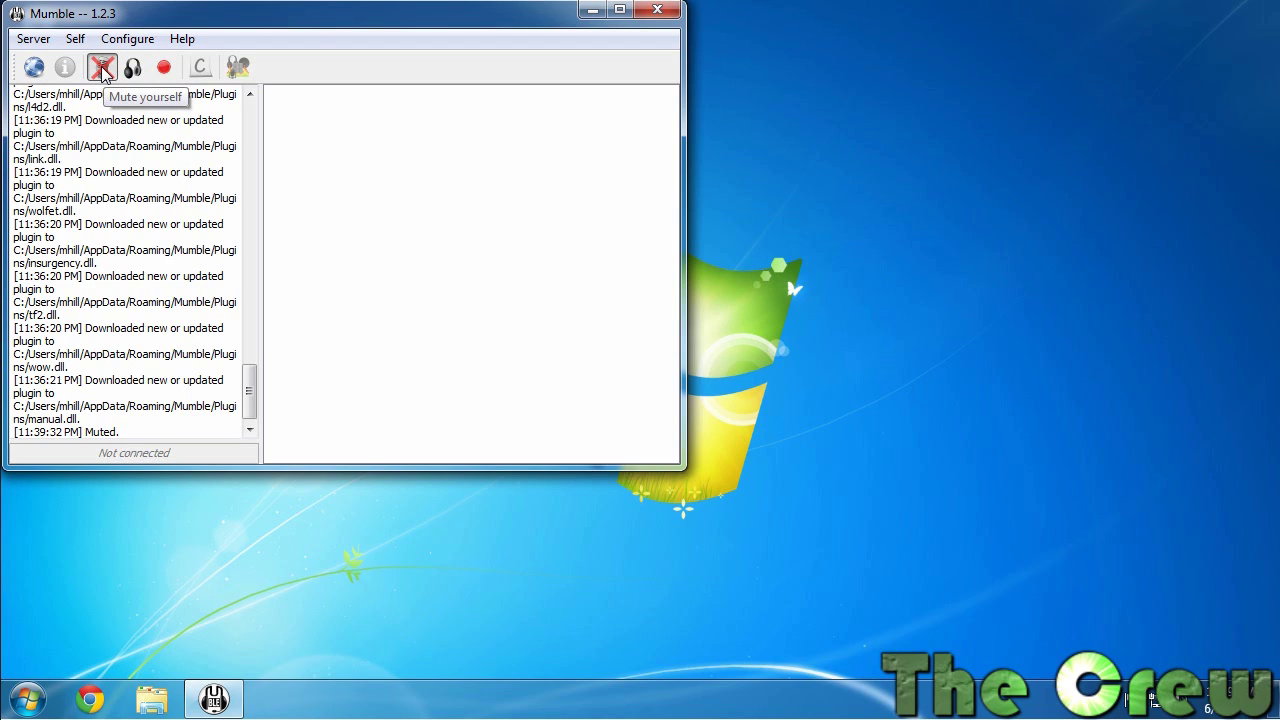
mouse_move(130, 100)
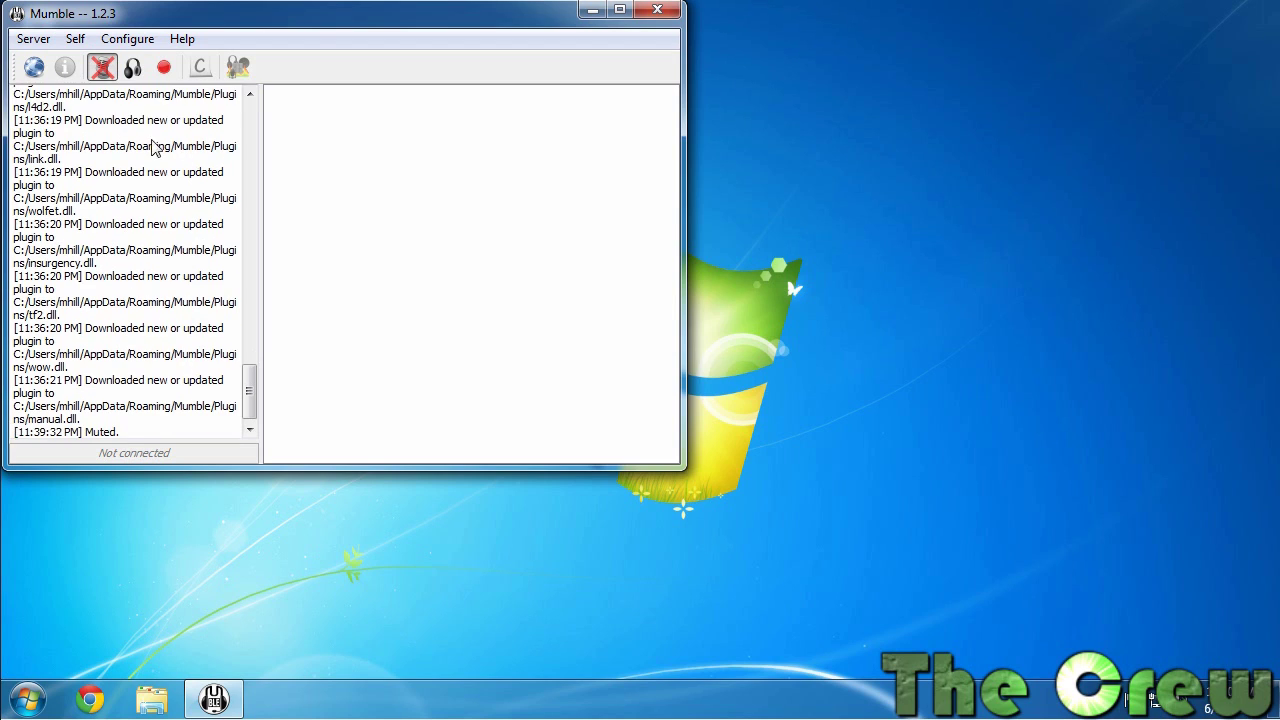